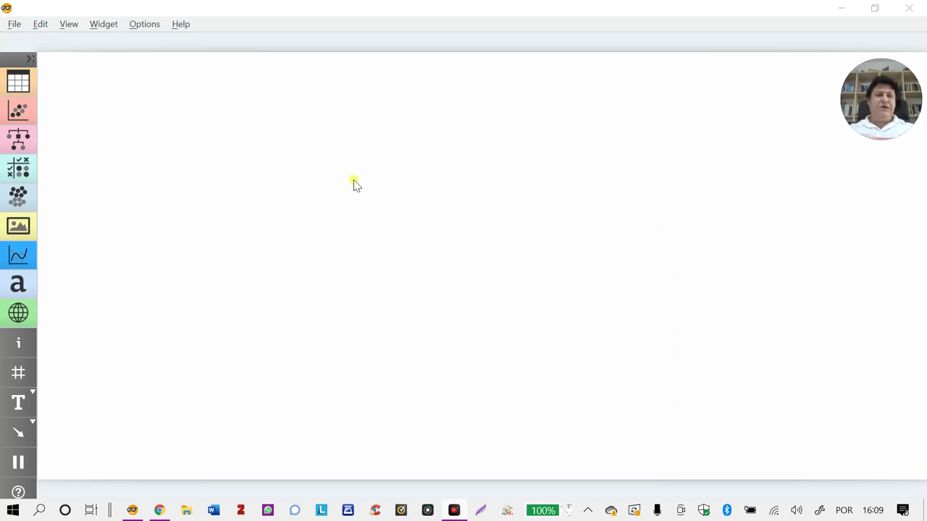
Add a File widget near the upper-left corner of the empty workflow canvas
{"action": "left_click", "coordinate": [23, 85]}
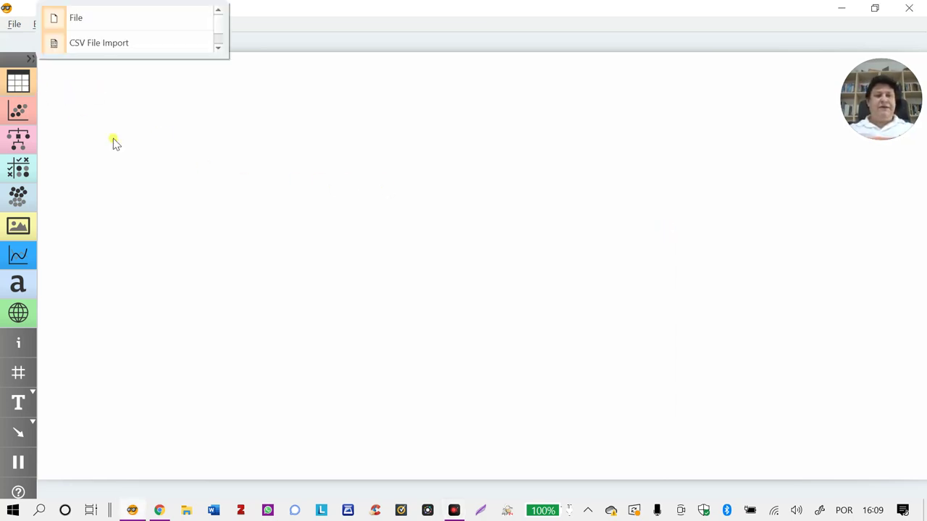
{"action": "scroll", "coordinate": [79, 25], "scroll_direction": "down", "scroll_amount": 3}
{"action": "left_click", "coordinate": [73, 112]}
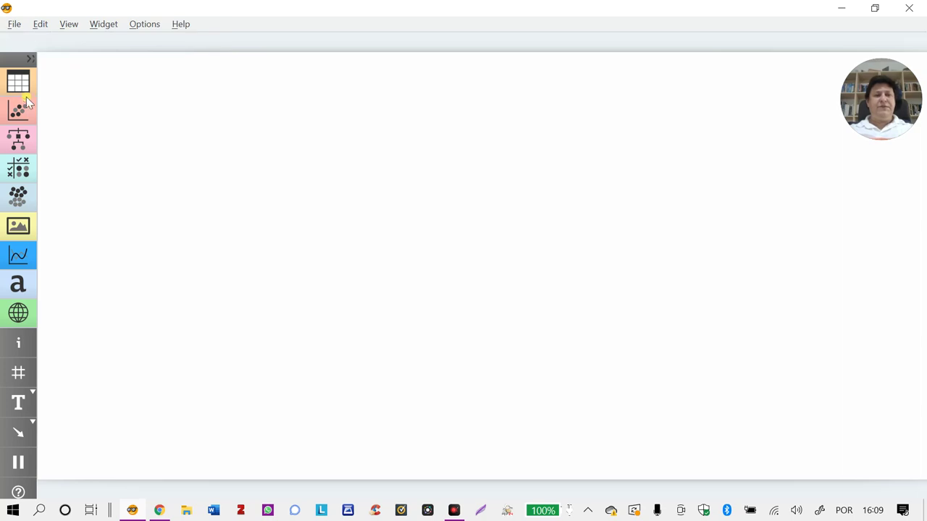
{"action": "right_click", "coordinate": [84, 122]}
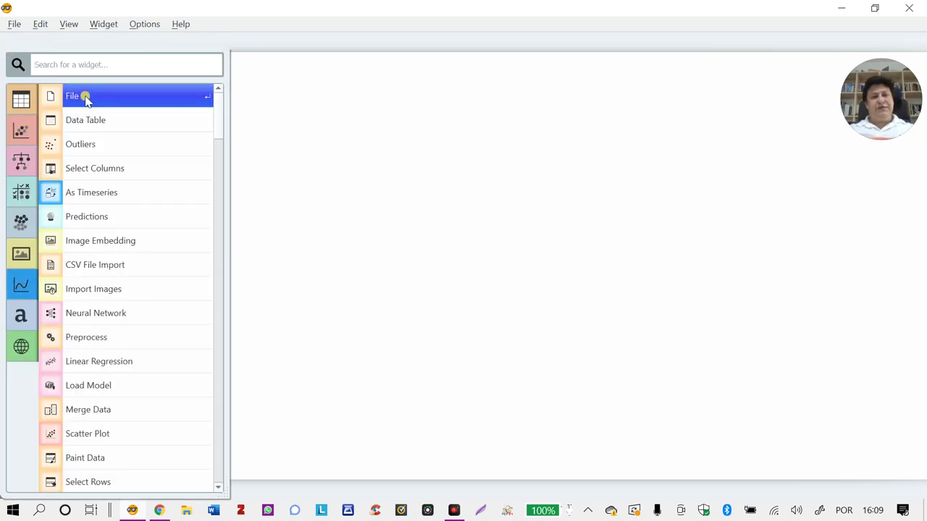
{"action": "left_click", "coordinate": [82, 95]}
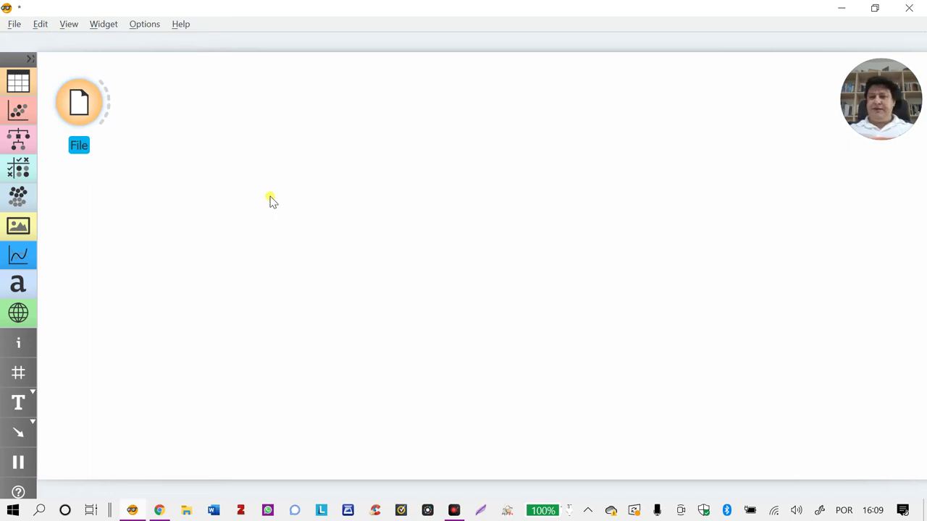
Load climatreino.xlsx from the clima folder under Cefospe IA > Dados into the File widget, and widen the Name column to show full names
{"action": "double_click", "coordinate": [86, 104]}
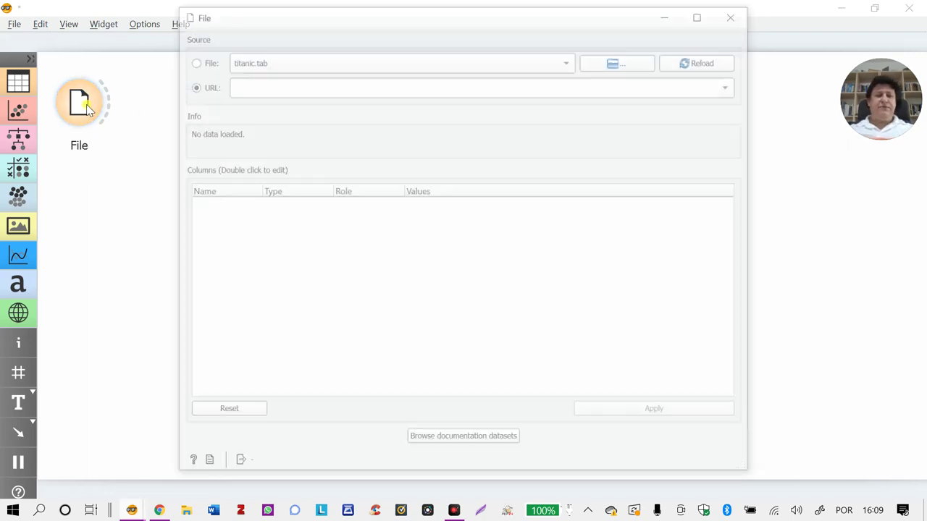
{"action": "left_click", "coordinate": [613, 61]}
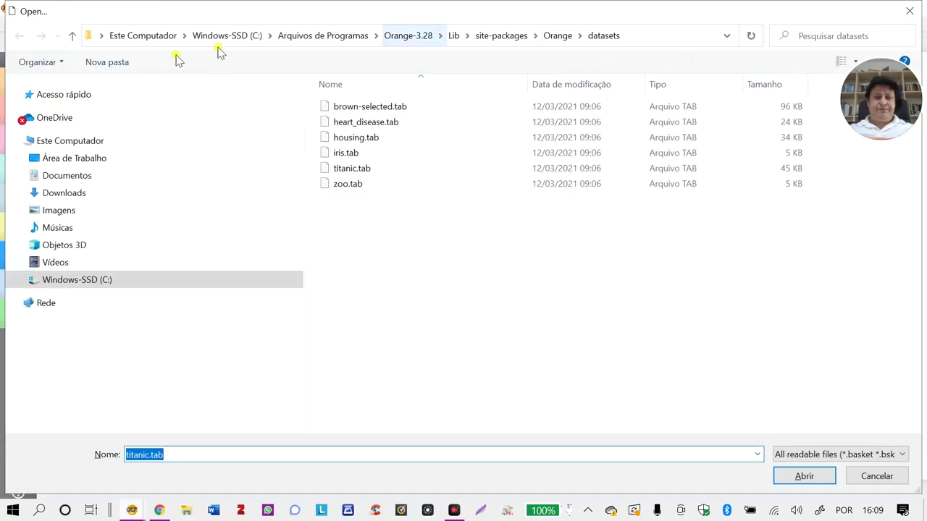
{"action": "left_click", "coordinate": [65, 159]}
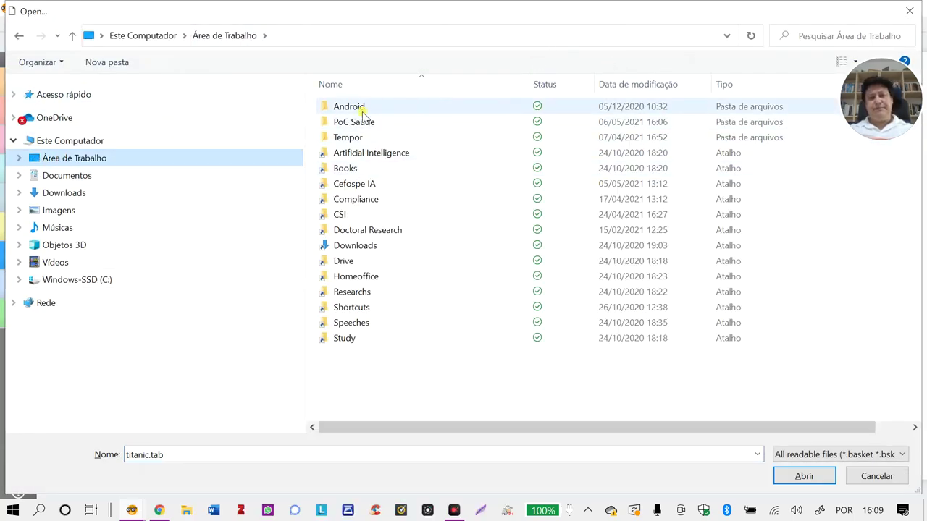
{"action": "double_click", "coordinate": [354, 183]}
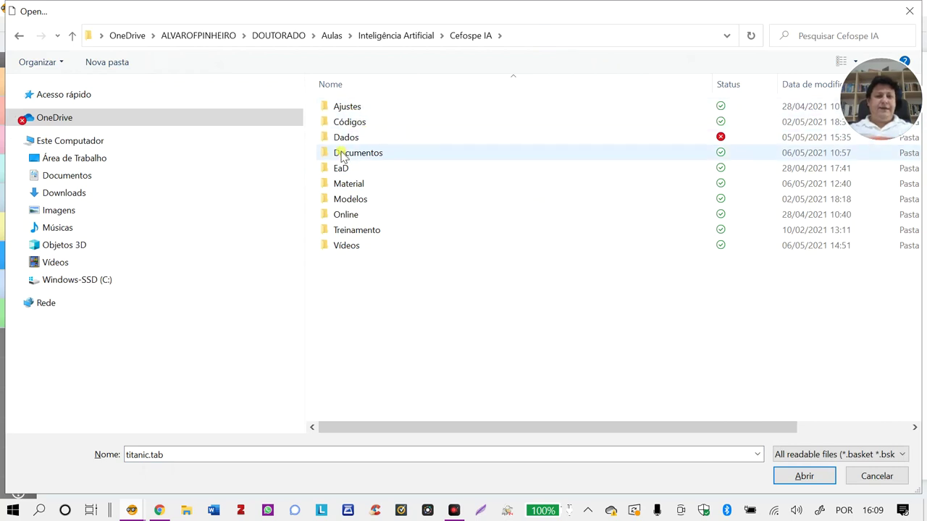
{"action": "double_click", "coordinate": [345, 138]}
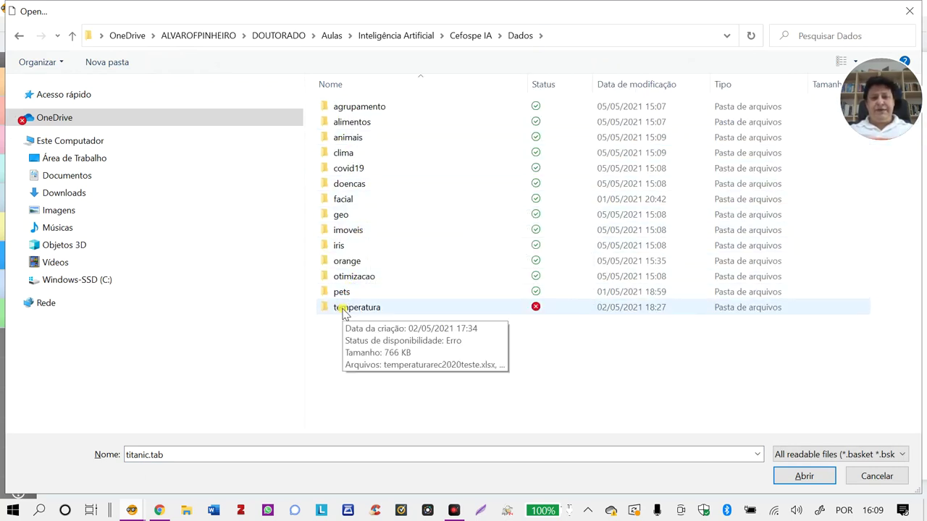
{"action": "left_click", "coordinate": [343, 153]}
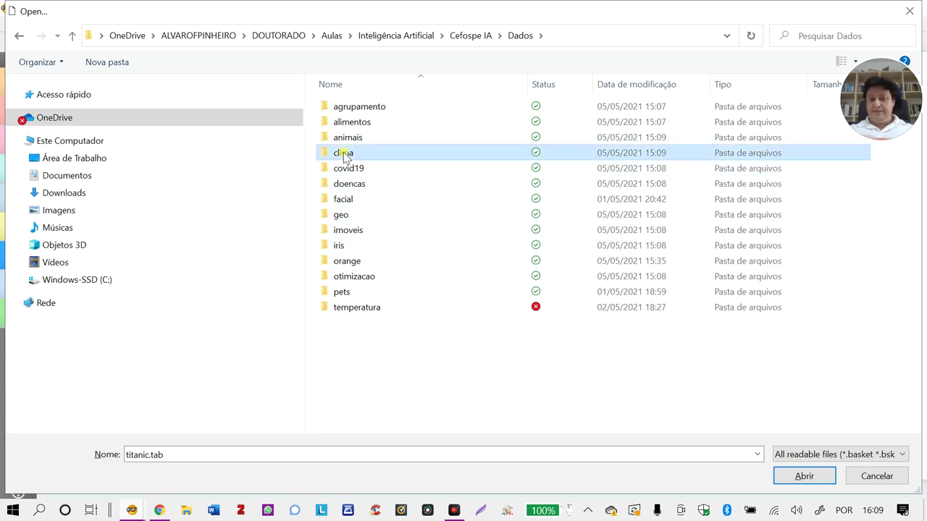
{"action": "double_click", "coordinate": [343, 152]}
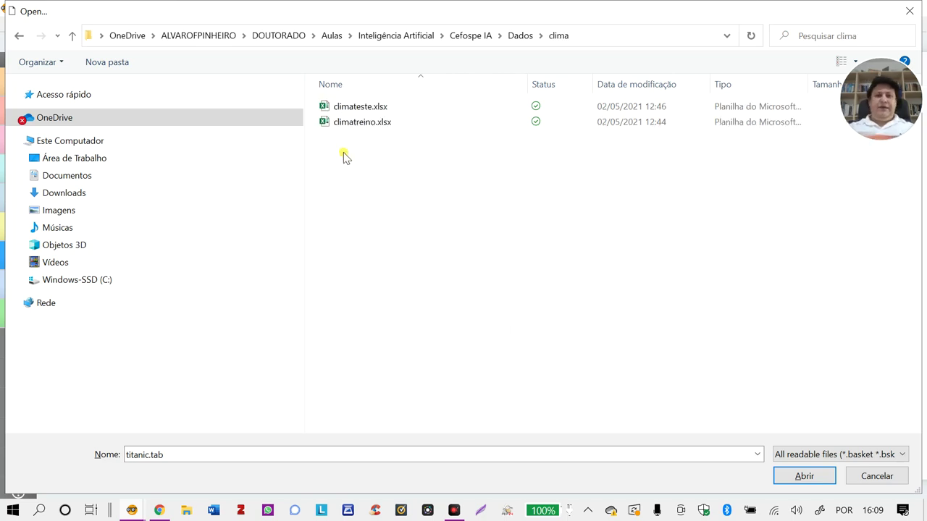
{"action": "left_click", "coordinate": [360, 124]}
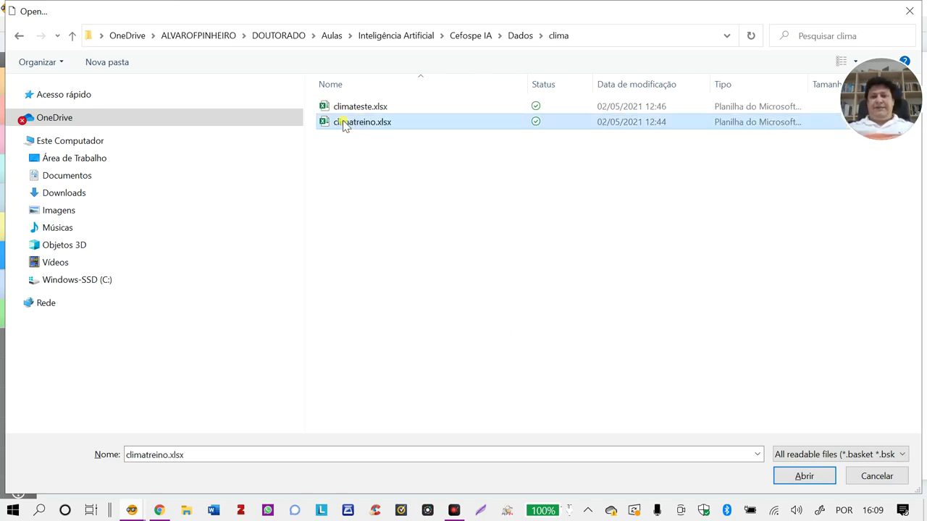
{"action": "double_click", "coordinate": [344, 125]}
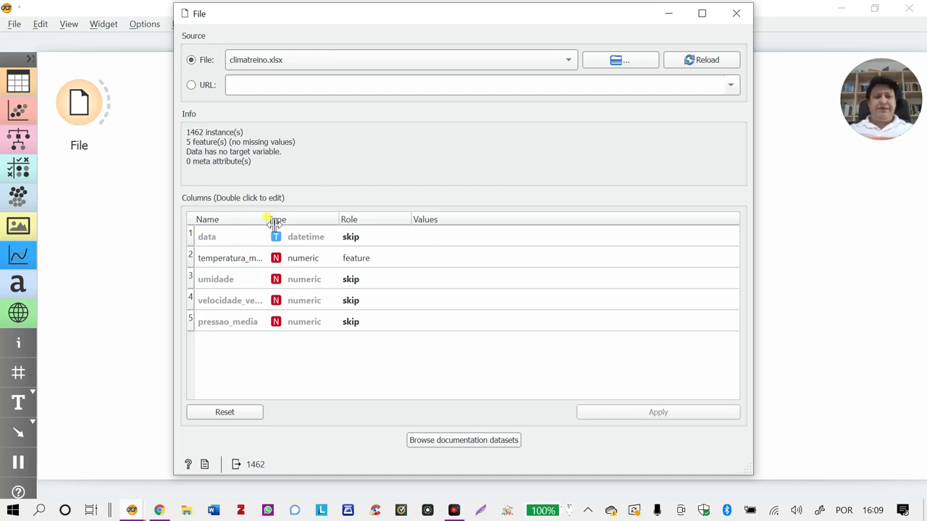
{"action": "left_click_drag", "start_coordinate": [274, 224], "coordinate": [312, 224]}
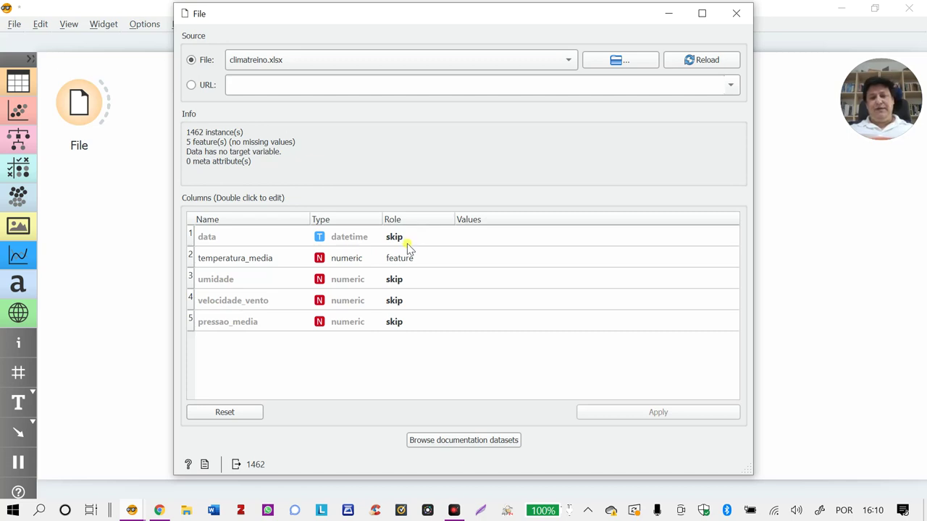
Try the target, feature and meta roles for the data column, and return its role to skip
{"action": "double_click", "coordinate": [408, 243]}
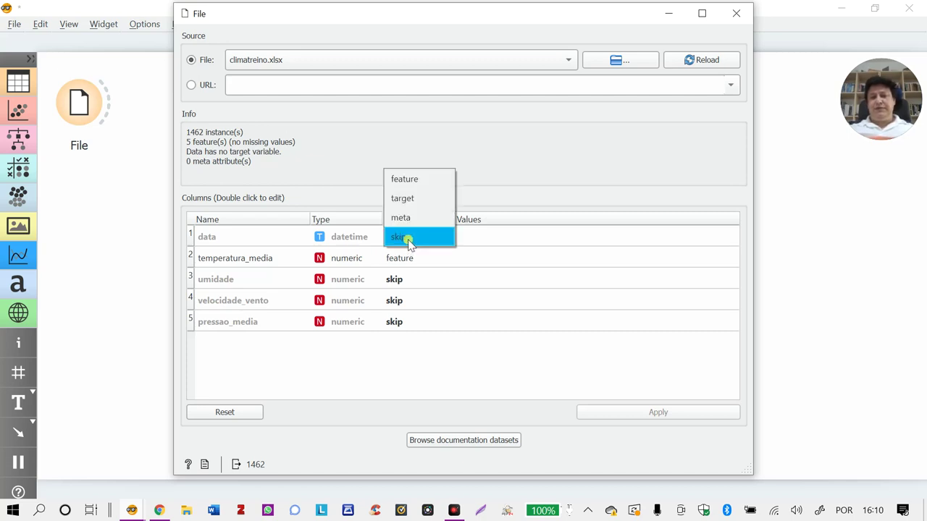
{"action": "left_click", "coordinate": [411, 194]}
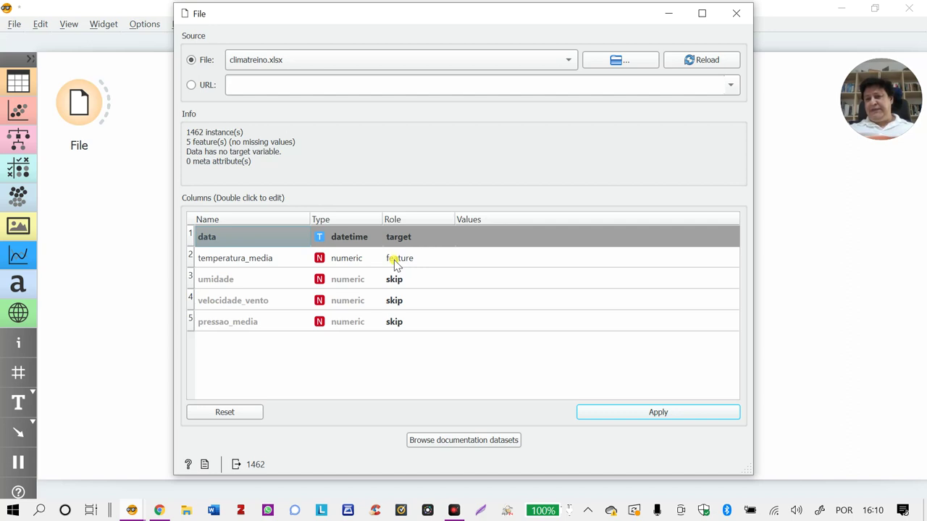
{"action": "double_click", "coordinate": [412, 239]}
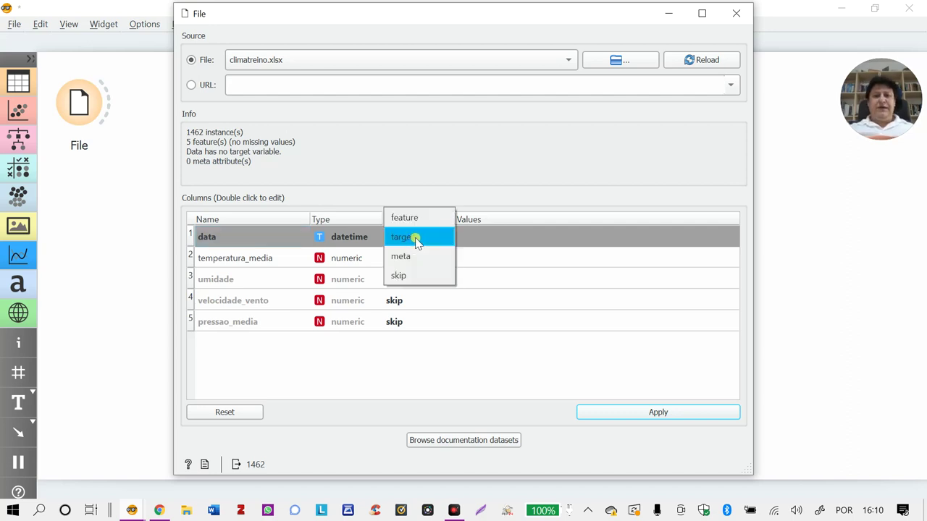
{"action": "left_click", "coordinate": [415, 218]}
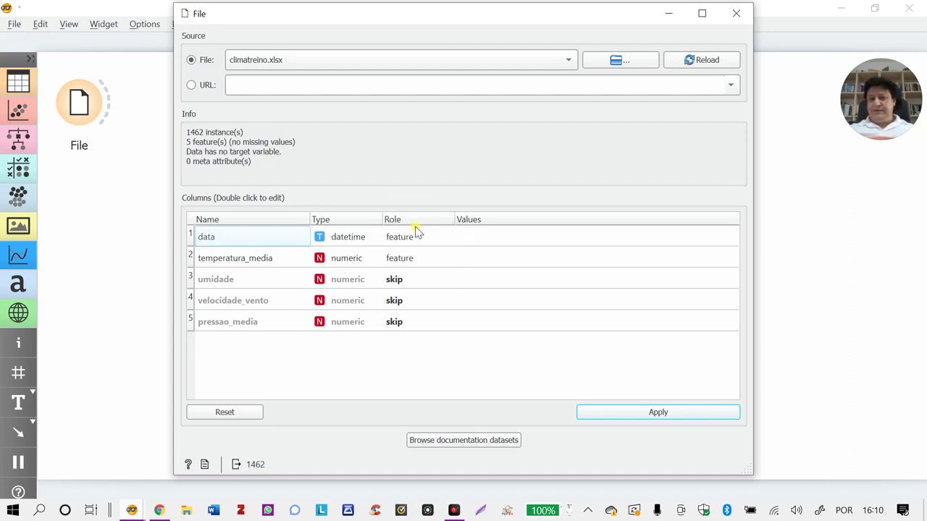
{"action": "double_click", "coordinate": [415, 239]}
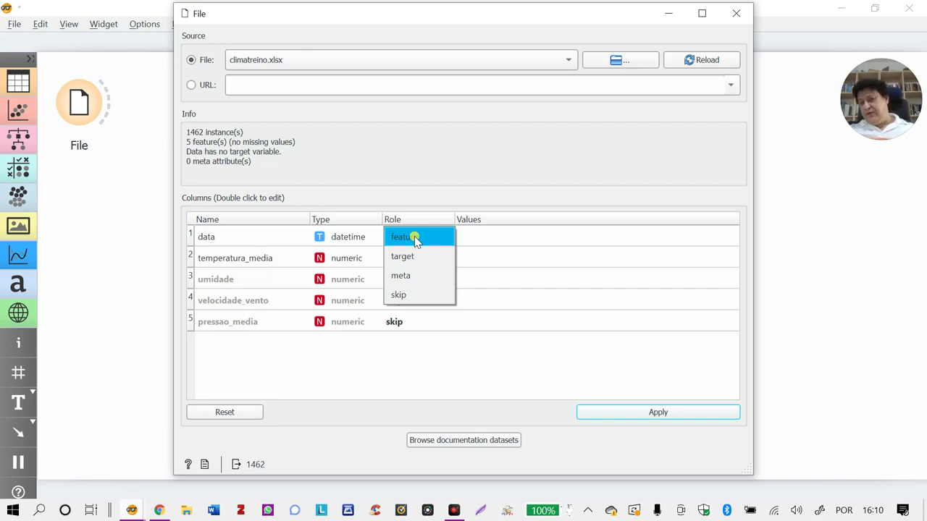
{"action": "left_click", "coordinate": [391, 275]}
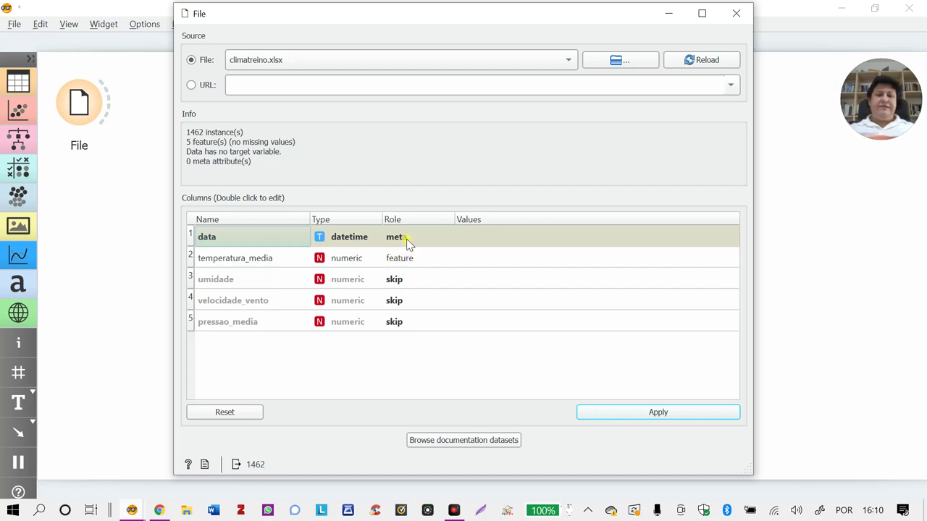
{"action": "left_click", "coordinate": [406, 239]}
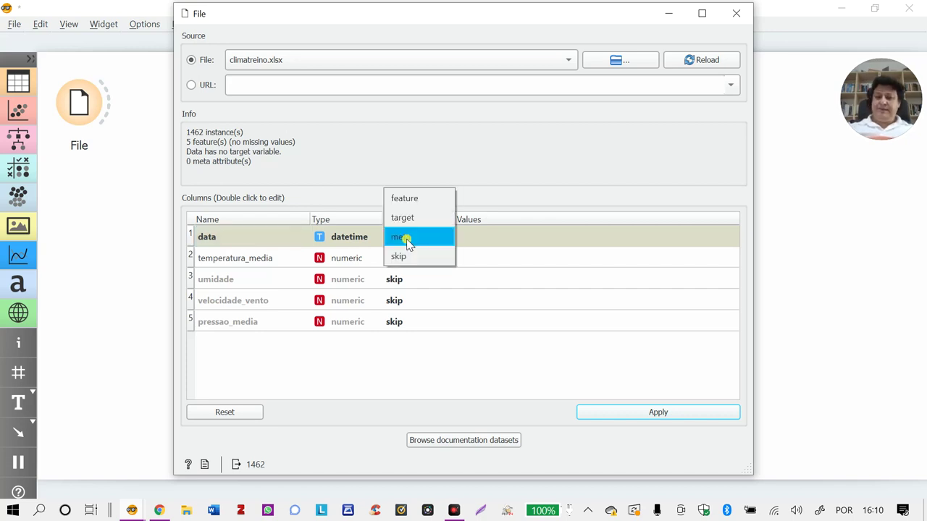
{"action": "left_click", "coordinate": [404, 258]}
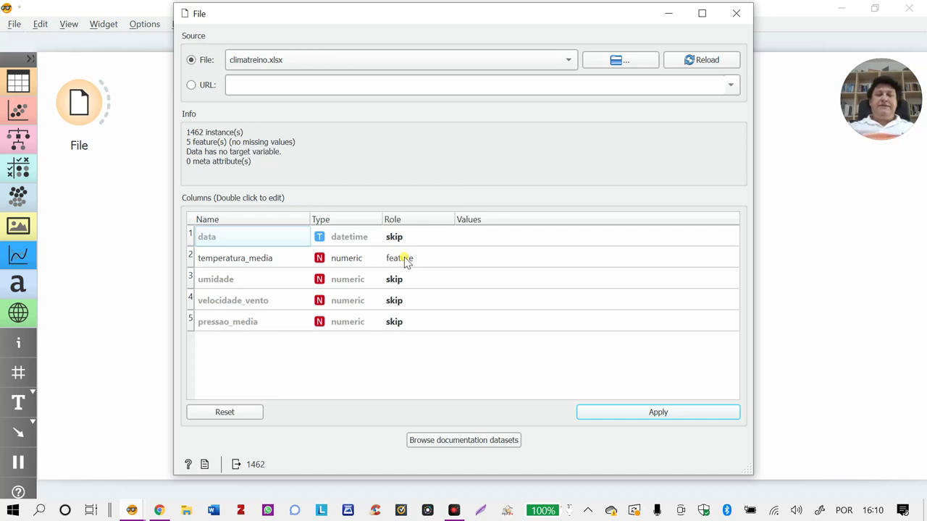
Keep temperatura_media as the only feature, apply the column settings and close the File widget's window
{"action": "double_click", "coordinate": [249, 263]}
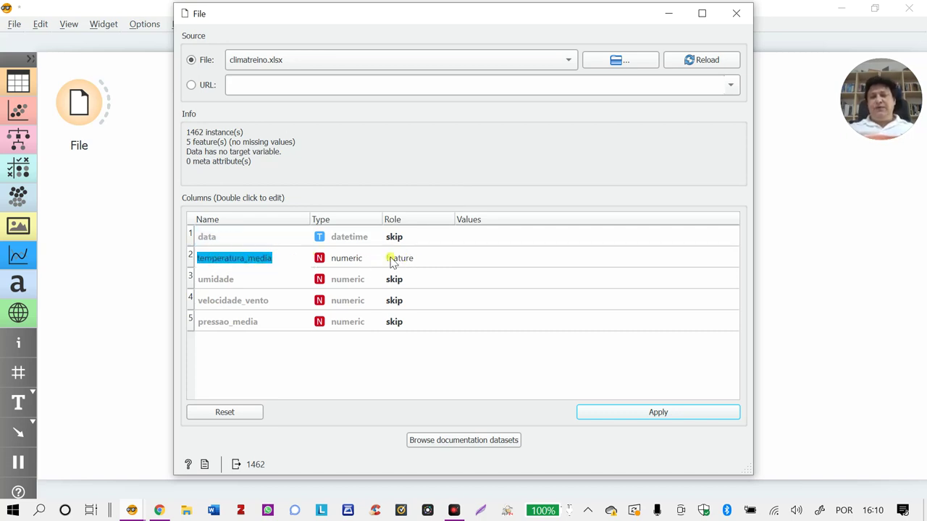
{"action": "double_click", "coordinate": [414, 265]}
{"action": "left_click", "coordinate": [415, 262]}
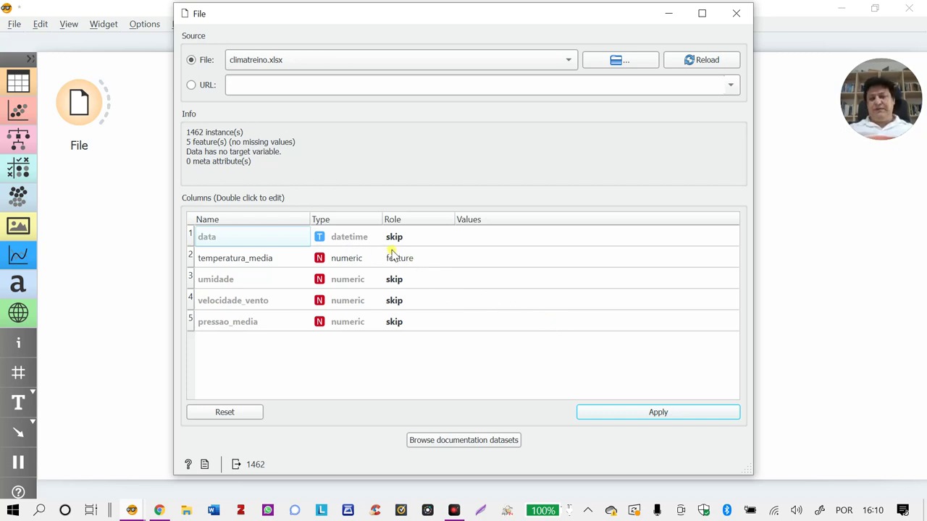
{"action": "left_click", "coordinate": [191, 265]}
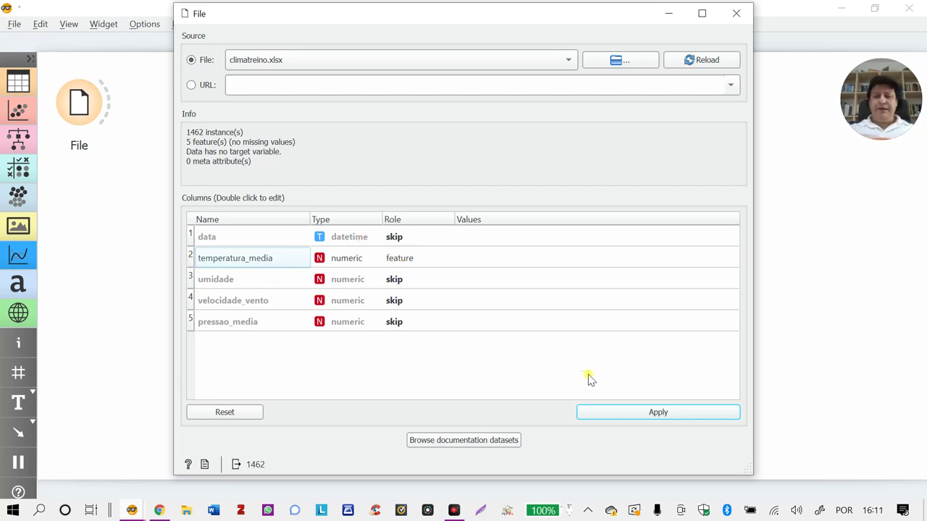
{"action": "left_click", "coordinate": [607, 415]}
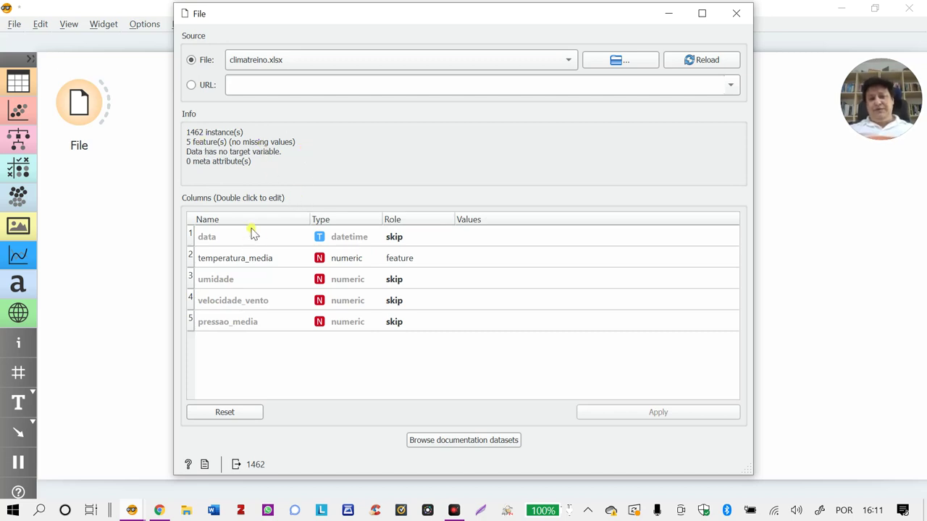
{"action": "double_click", "coordinate": [193, 256]}
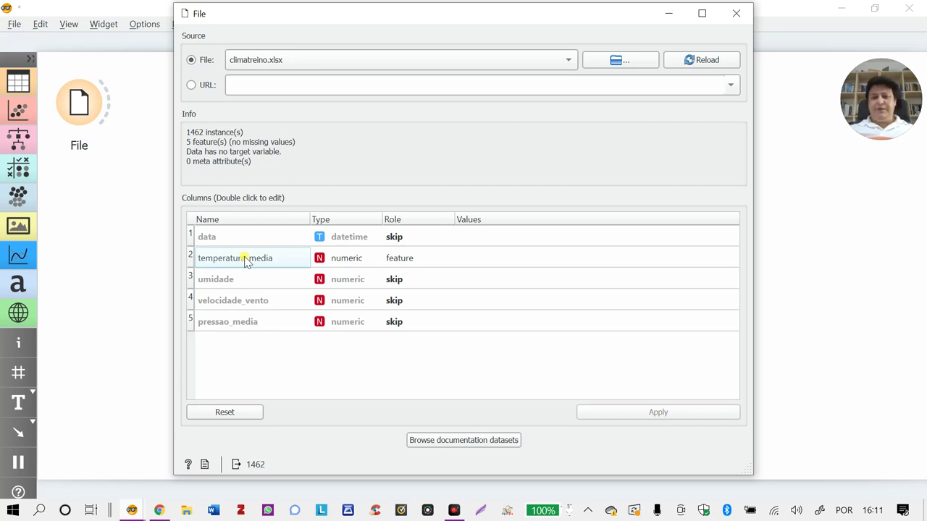
{"action": "left_click", "coordinate": [736, 13]}
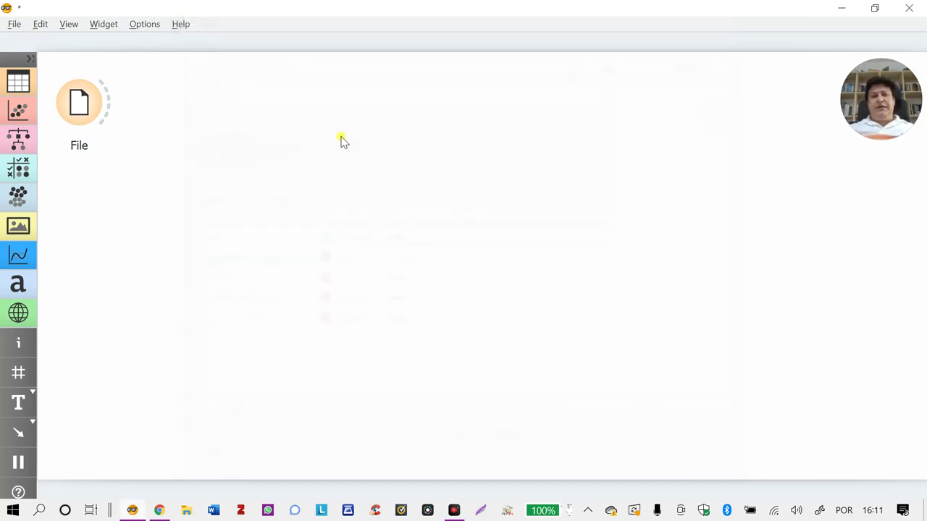
Add a Data Table widget connected to the File widget's output
{"action": "left_click_drag", "start_coordinate": [107, 110], "coordinate": [161, 117]}
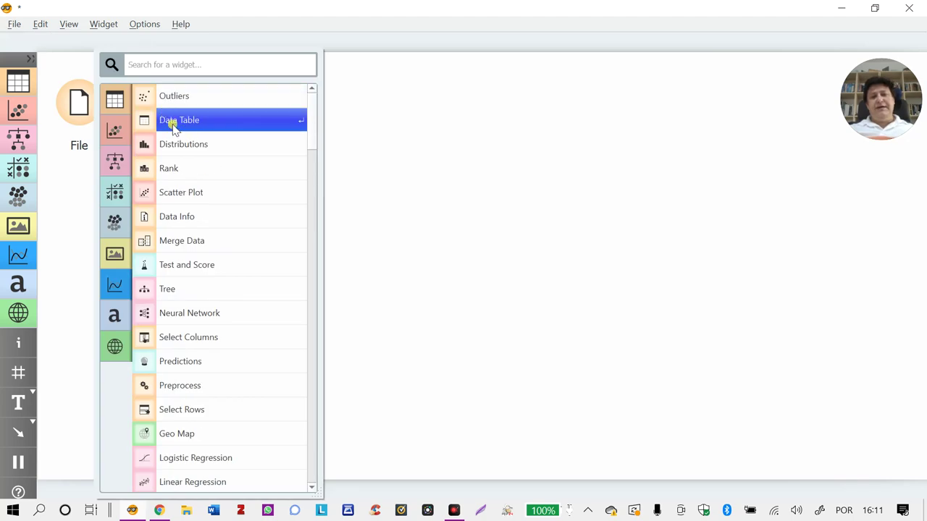
{"action": "left_click", "coordinate": [181, 123]}
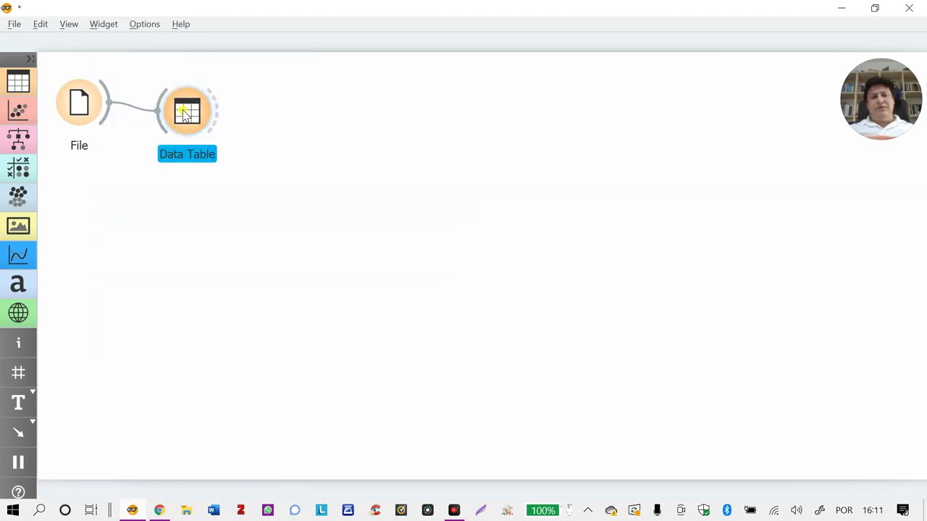
Review the temperatura_media values in the Data Table, close it and nudge its widget slightly toward the File widget
{"action": "double_click", "coordinate": [186, 116]}
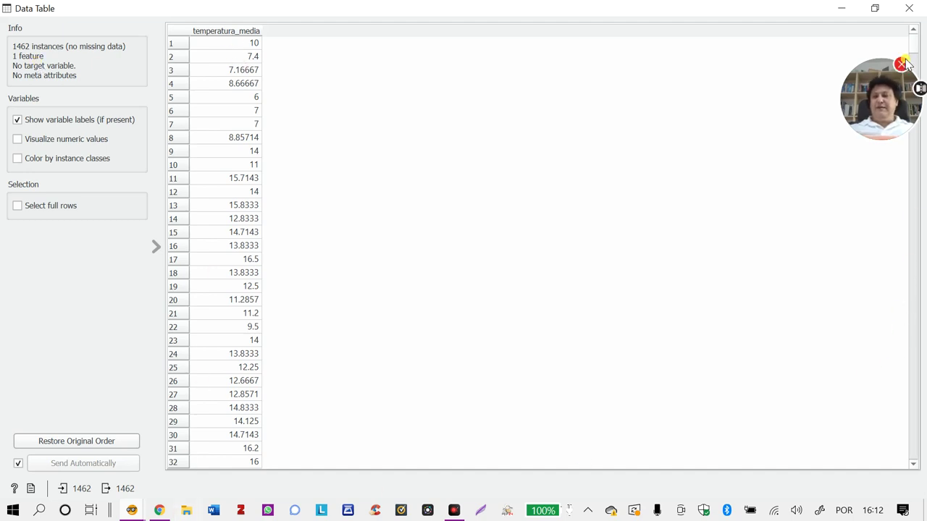
{"action": "left_click_drag", "start_coordinate": [885, 84], "coordinate": [853, 66]}
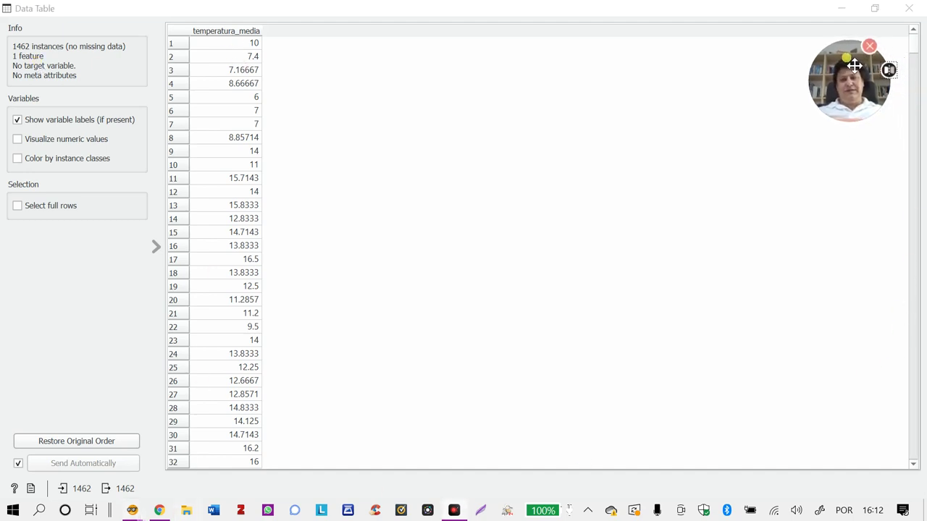
{"action": "mouse_move", "coordinate": [913, 49]}
{"action": "left_mouse_down"}
{"action": "mouse_move", "coordinate": [924, 469]}
{"action": "mouse_move", "coordinate": [896, 118]}
{"action": "mouse_move", "coordinate": [910, 38]}
{"action": "left_mouse_up"}
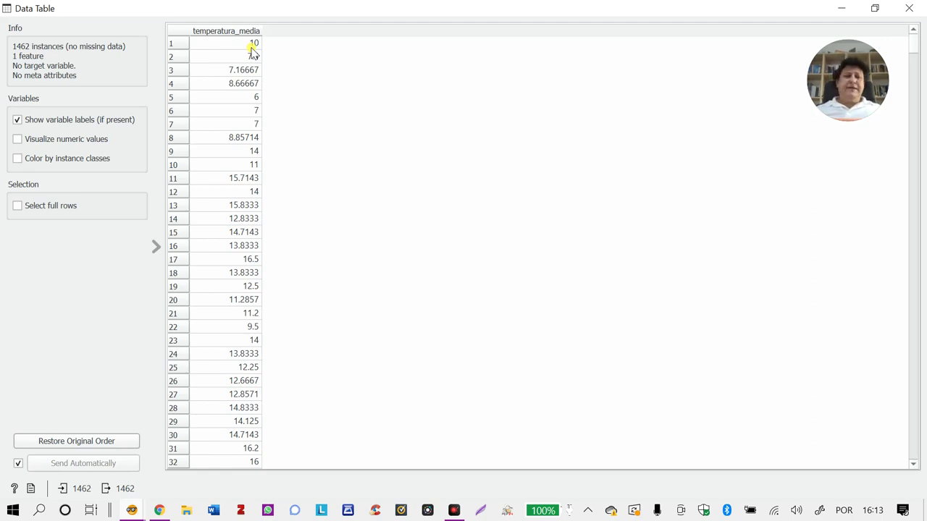
{"action": "left_click", "coordinate": [910, 8]}
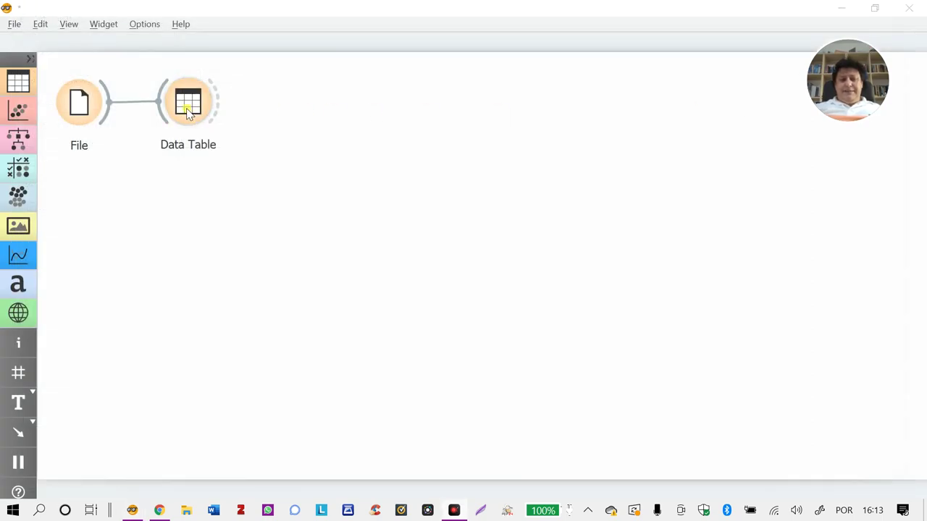
{"action": "left_click", "coordinate": [187, 111]}
{"action": "left_click_drag", "start_coordinate": [187, 110], "coordinate": [185, 111]}
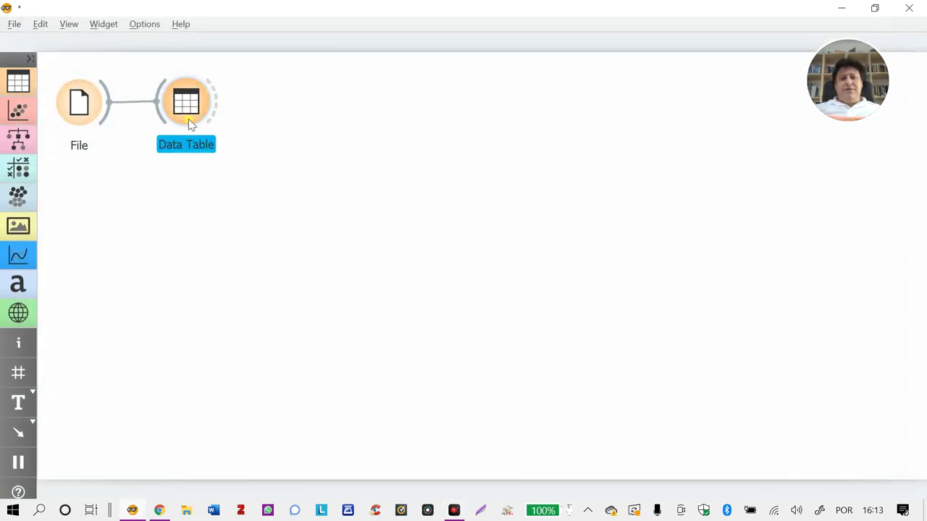
Add an Outliers widget connected to the File widget's output and place it directly below the Data Table widget
{"action": "left_click_drag", "start_coordinate": [104, 123], "coordinate": [202, 247]}
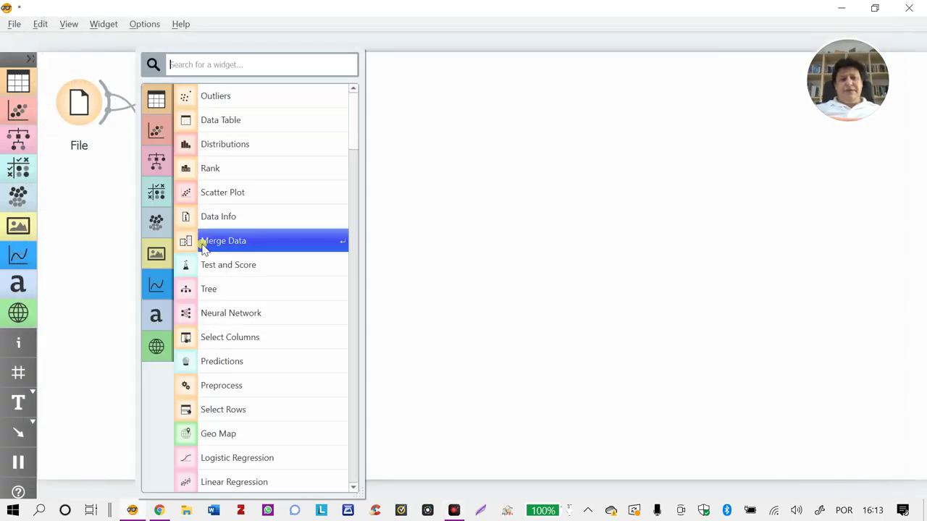
{"action": "left_click", "coordinate": [207, 97]}
{"action": "left_click_drag", "start_coordinate": [227, 251], "coordinate": [187, 205]}
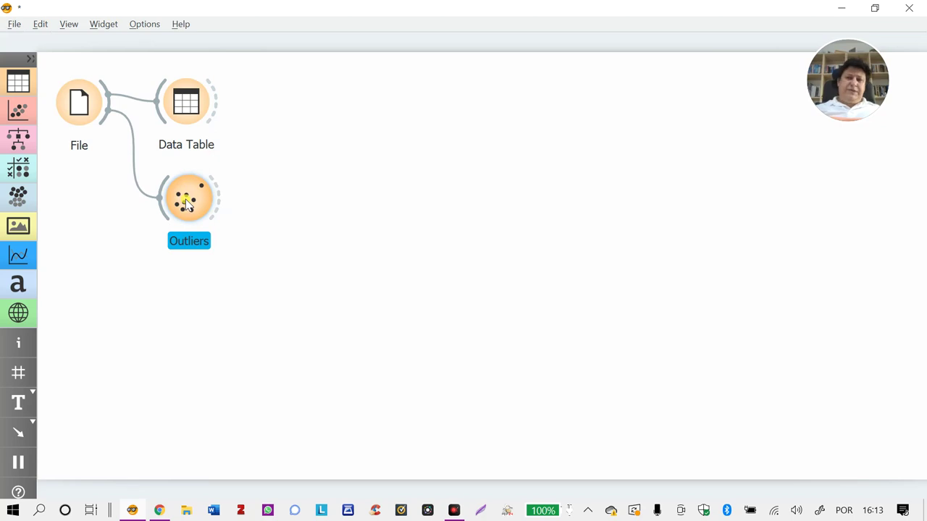
Open the Outliers settings and try the Local Outlier Factor, Covariance Estimator and One class SVM methods in turn
{"action": "double_click", "coordinate": [187, 205]}
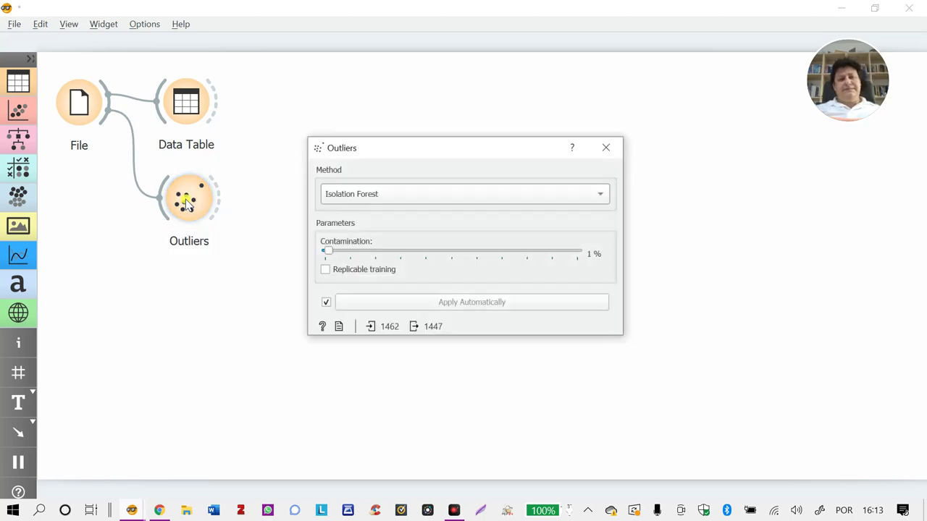
{"action": "left_click", "coordinate": [368, 194]}
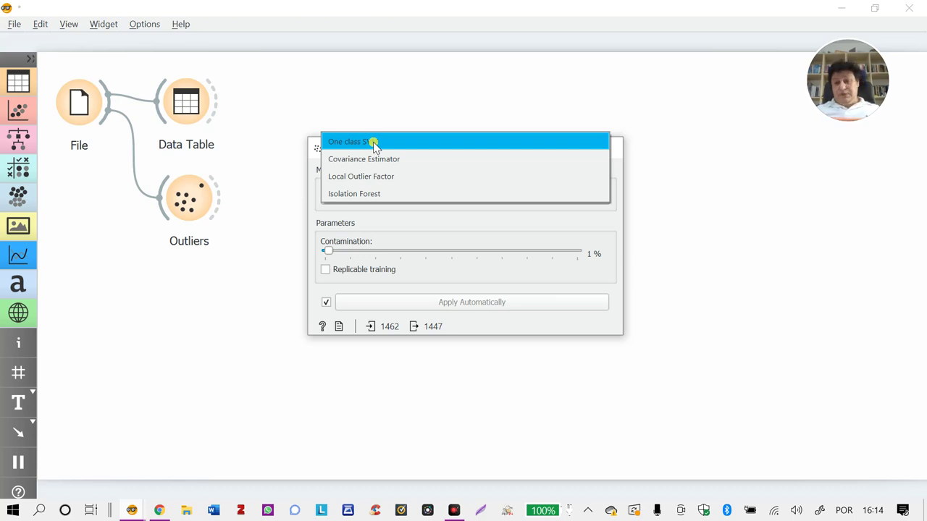
{"action": "left_click", "coordinate": [403, 194]}
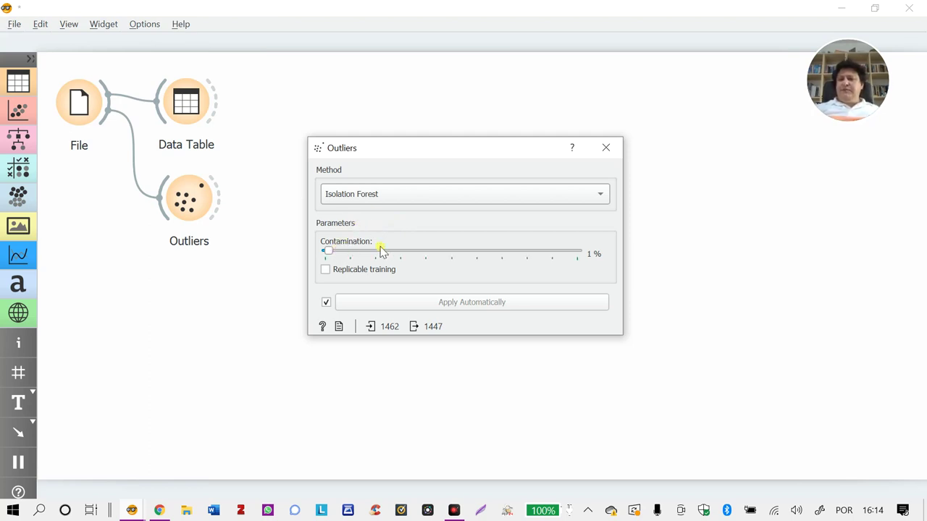
{"action": "left_click", "coordinate": [388, 202]}
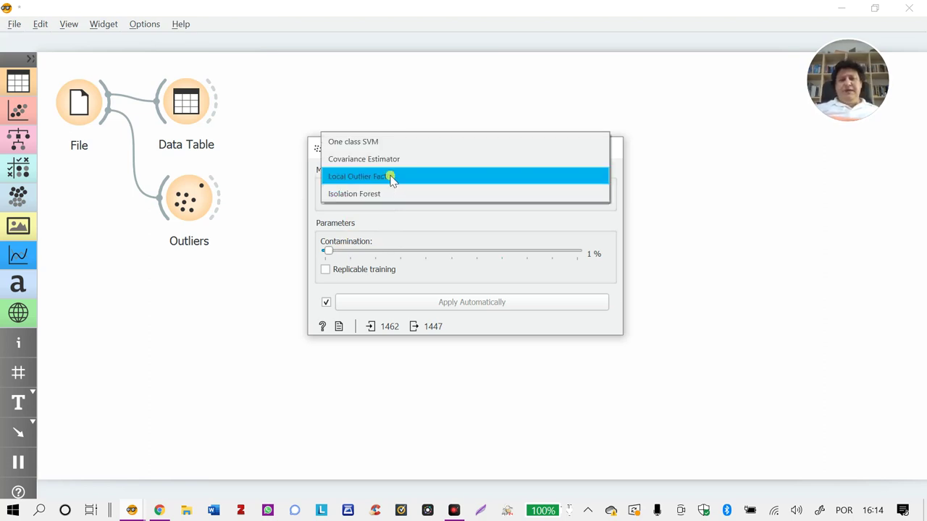
{"action": "left_click", "coordinate": [391, 178]}
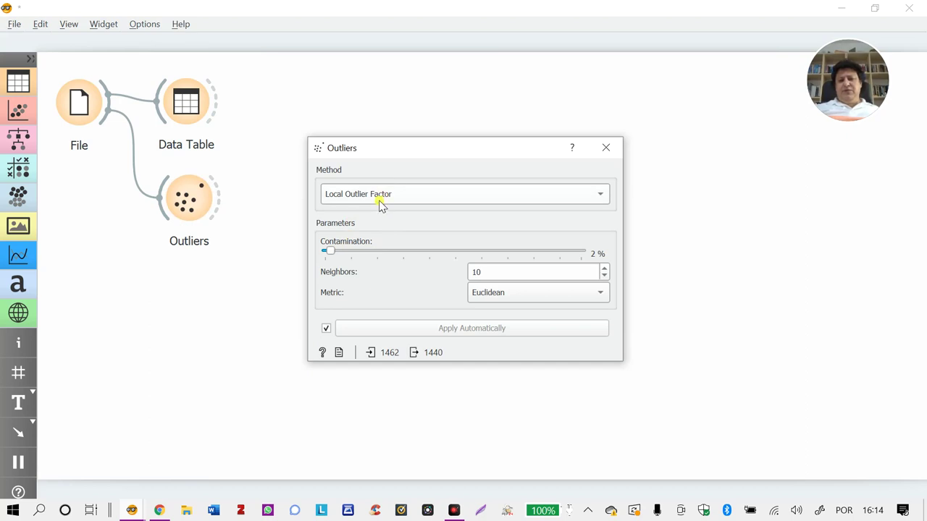
{"action": "left_click", "coordinate": [383, 204]}
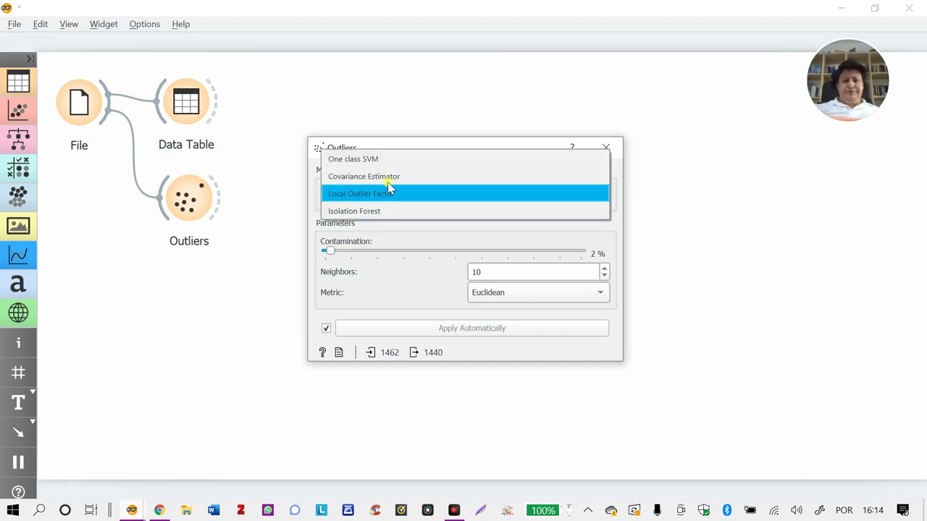
{"action": "left_click", "coordinate": [387, 182]}
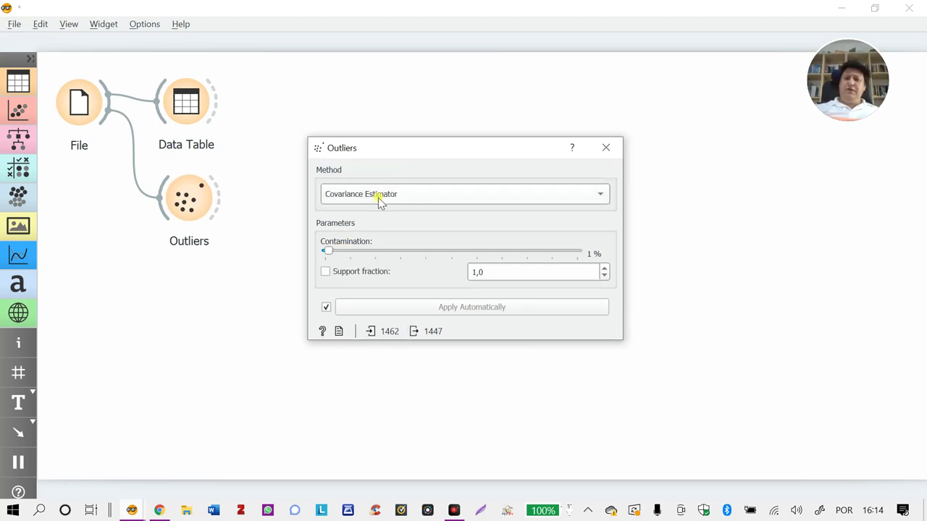
{"action": "left_click", "coordinate": [378, 197]}
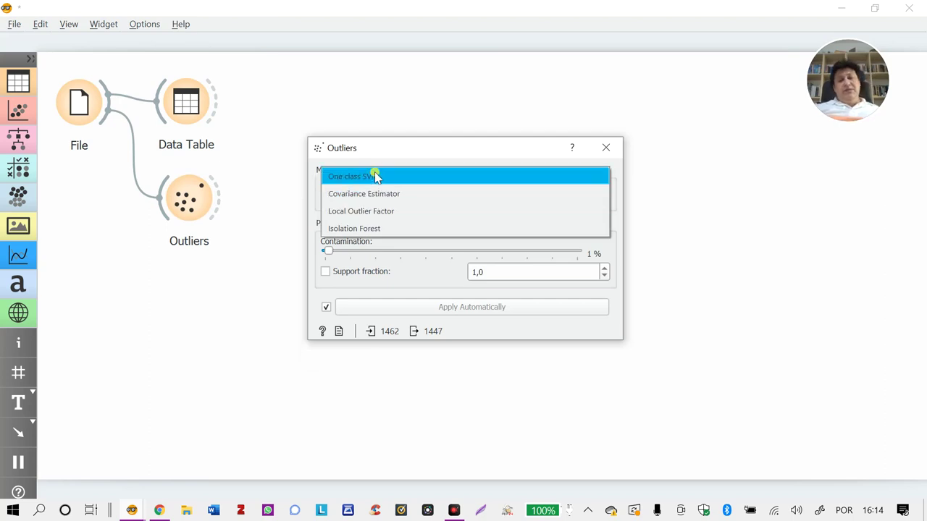
{"action": "left_click", "coordinate": [374, 178]}
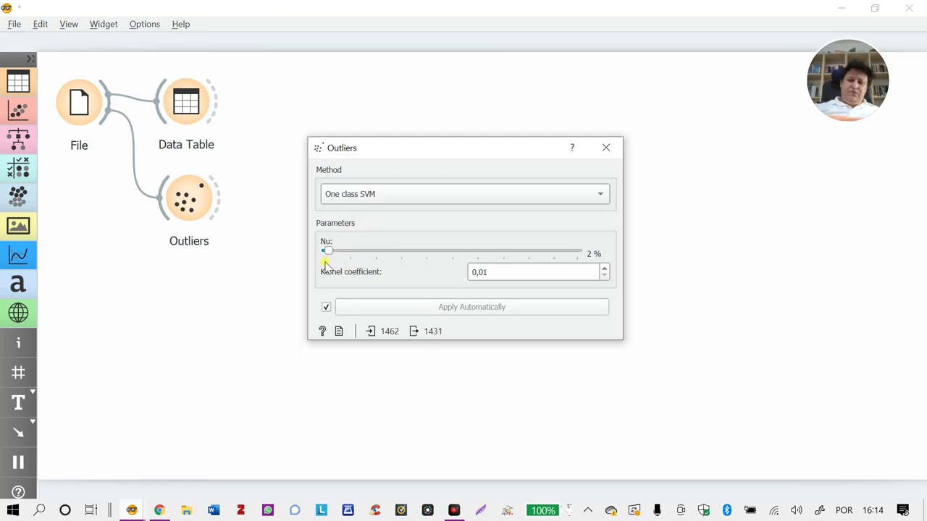
Try the Covariance Estimator method once more and return the detection method to Isolation Forest
{"action": "left_click", "coordinate": [372, 195]}
{"action": "left_click", "coordinate": [372, 210]}
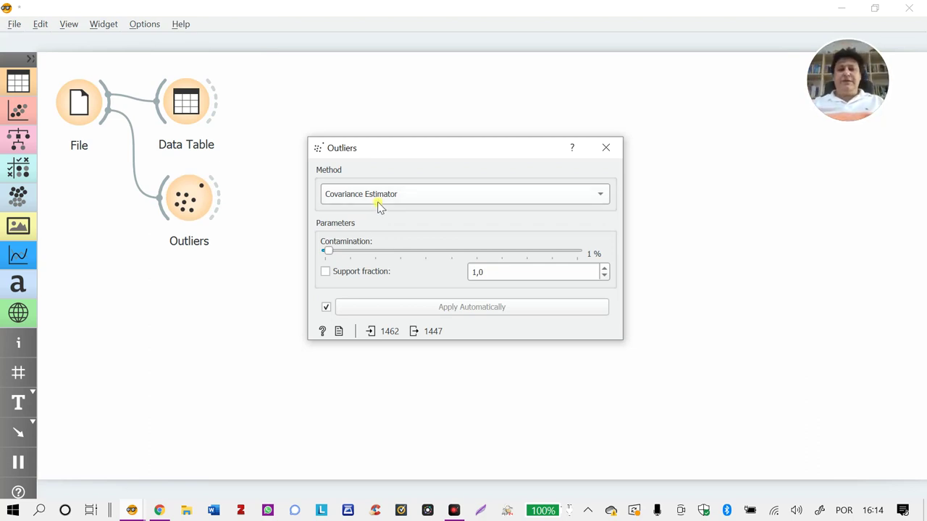
{"action": "left_click", "coordinate": [386, 196]}
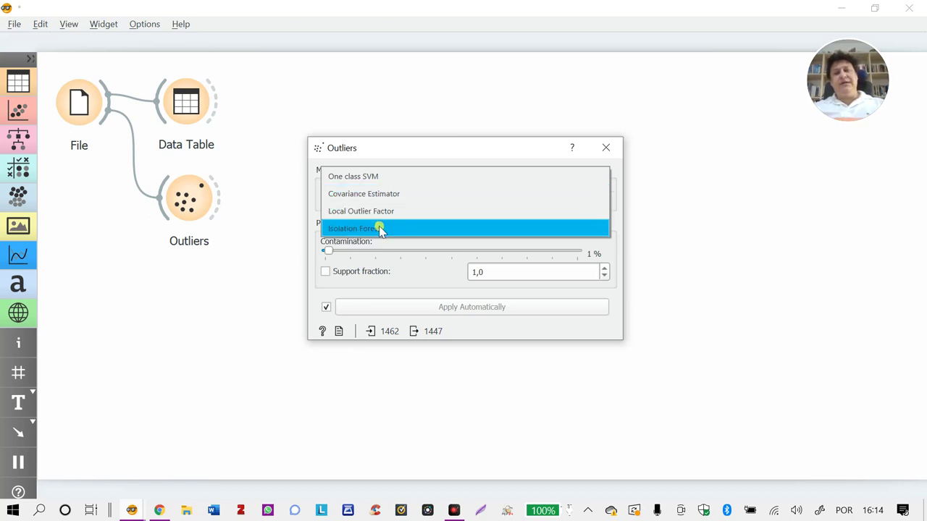
{"action": "left_click", "coordinate": [379, 227]}
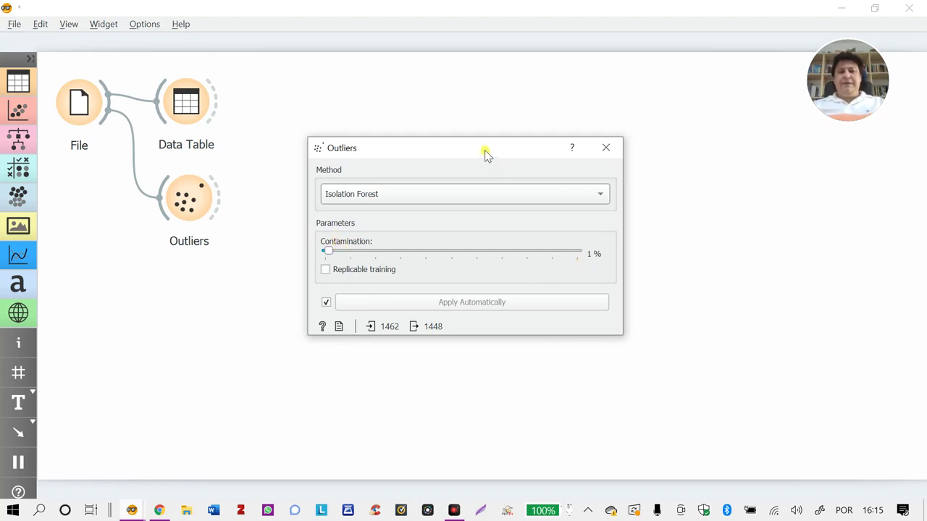
Compare the File widget's instance count with the Outliers widget's input and output counts, and close both windows
{"action": "left_click_drag", "start_coordinate": [485, 150], "coordinate": [770, 267]}
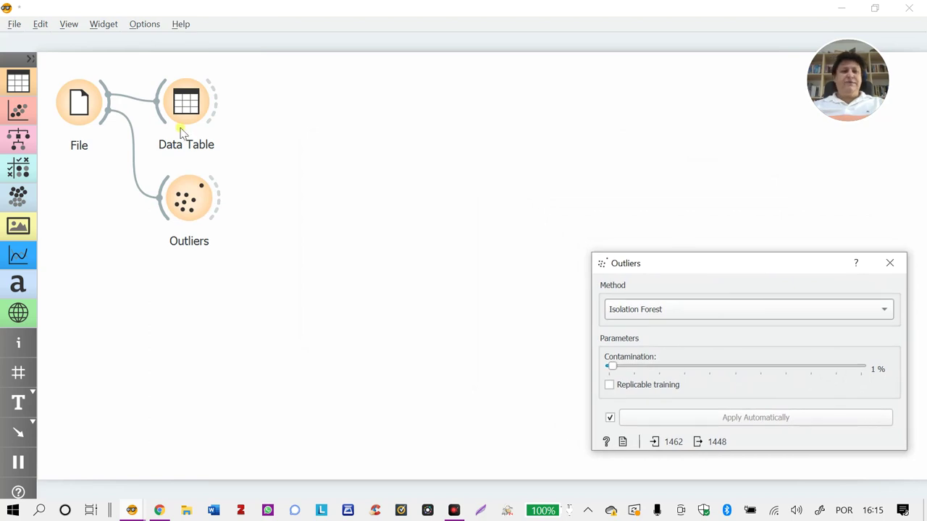
{"action": "double_click", "coordinate": [79, 104]}
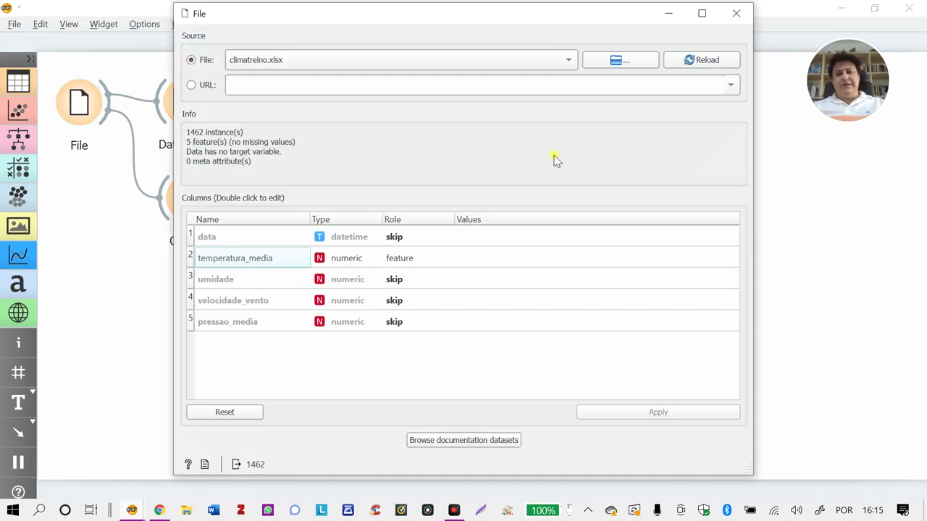
{"action": "left_click", "coordinate": [736, 13]}
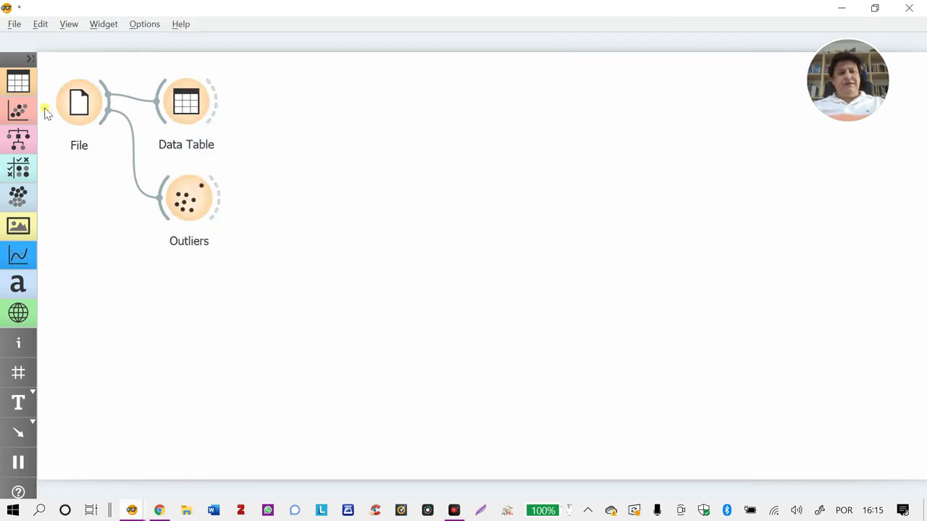
{"action": "double_click", "coordinate": [79, 102]}
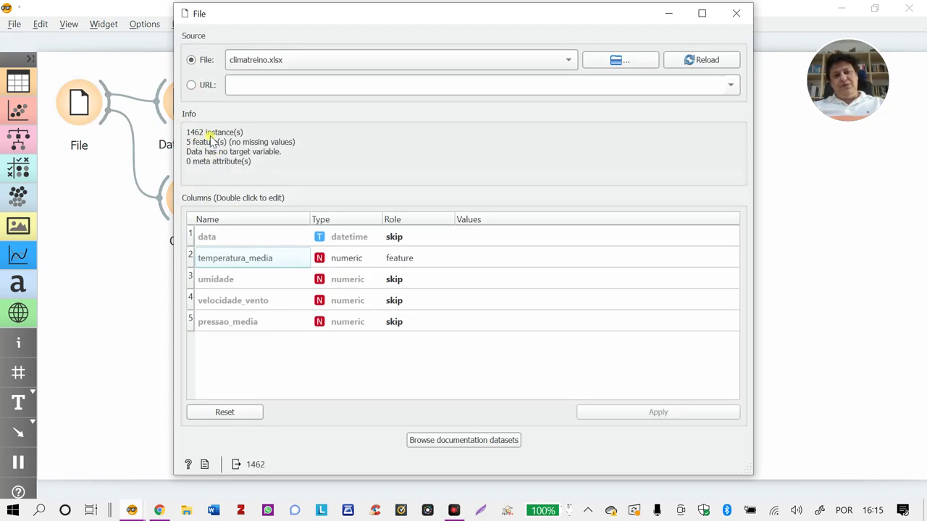
{"action": "left_click", "coordinate": [737, 13]}
{"action": "double_click", "coordinate": [187, 203]}
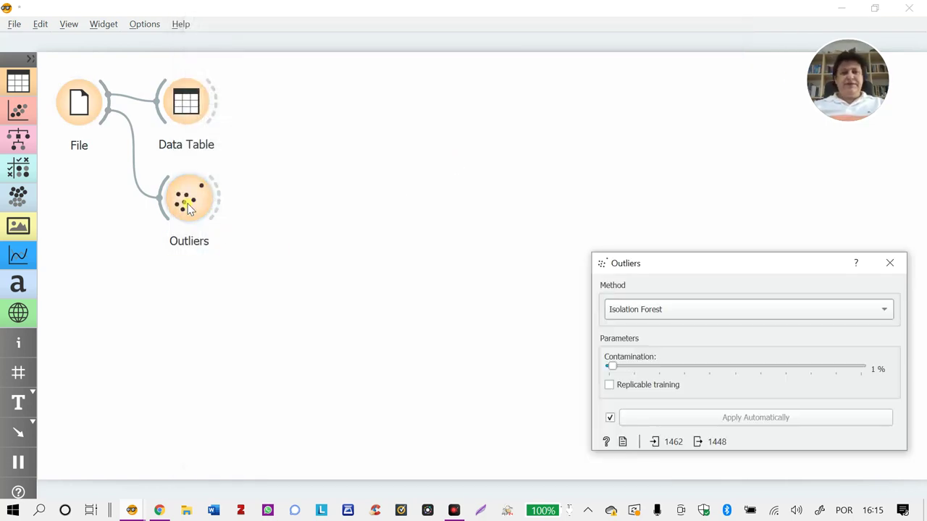
{"action": "left_click", "coordinate": [889, 265]}
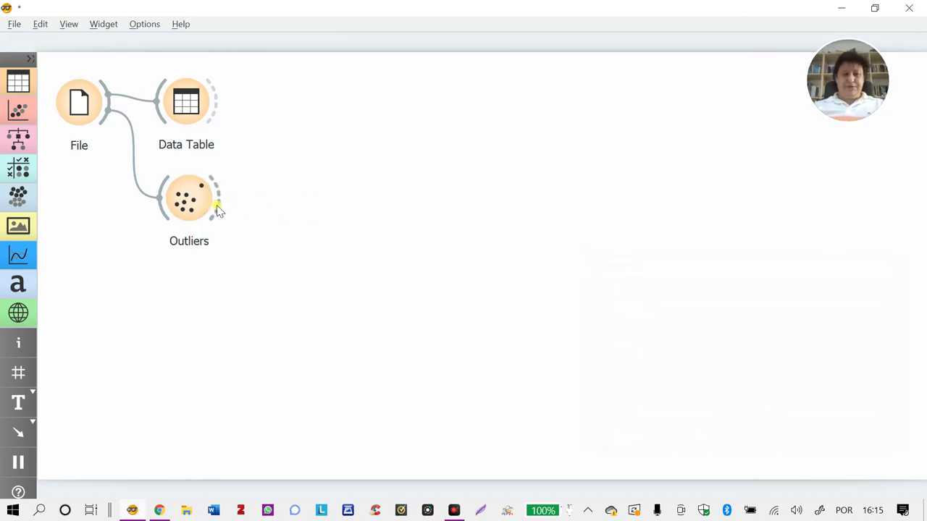
Add a second Data Table after the Outliers widget, link the Outliers output to its Data input and align it with Outliers
{"action": "left_click_drag", "start_coordinate": [217, 207], "coordinate": [284, 211]}
{"action": "left_click", "coordinate": [304, 105]}
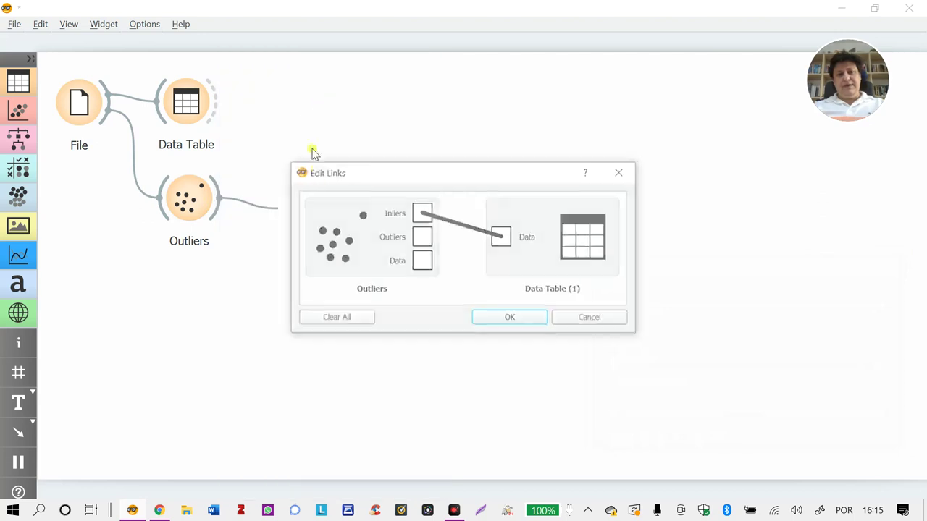
{"action": "left_click_drag", "start_coordinate": [433, 235], "coordinate": [501, 237]}
{"action": "left_click", "coordinate": [458, 224]}
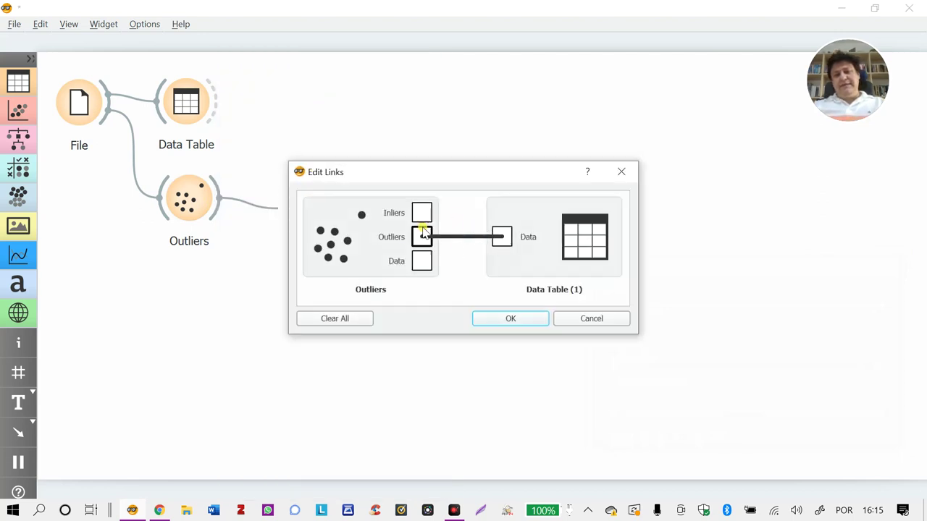
{"action": "left_click", "coordinate": [510, 318]}
{"action": "left_click_drag", "start_coordinate": [301, 199], "coordinate": [302, 204]}
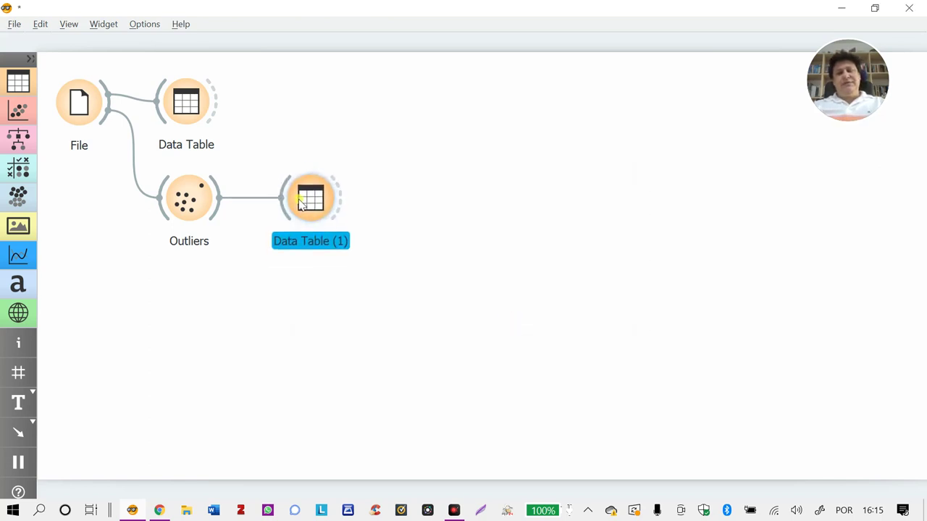
Examine the detected outliers in the second Data Table, sorting temperatura_media in both directions and widening its column, and close the table
{"action": "double_click", "coordinate": [302, 204]}
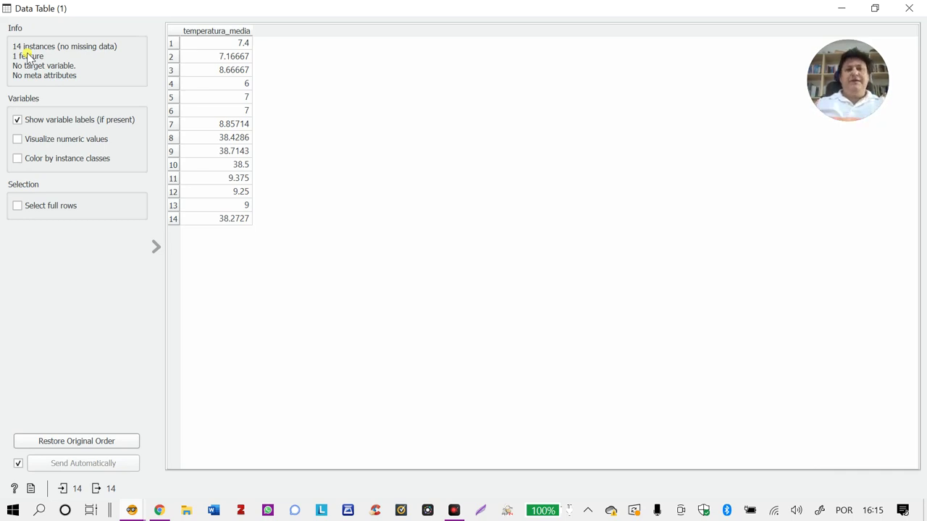
{"action": "left_click", "coordinate": [213, 32]}
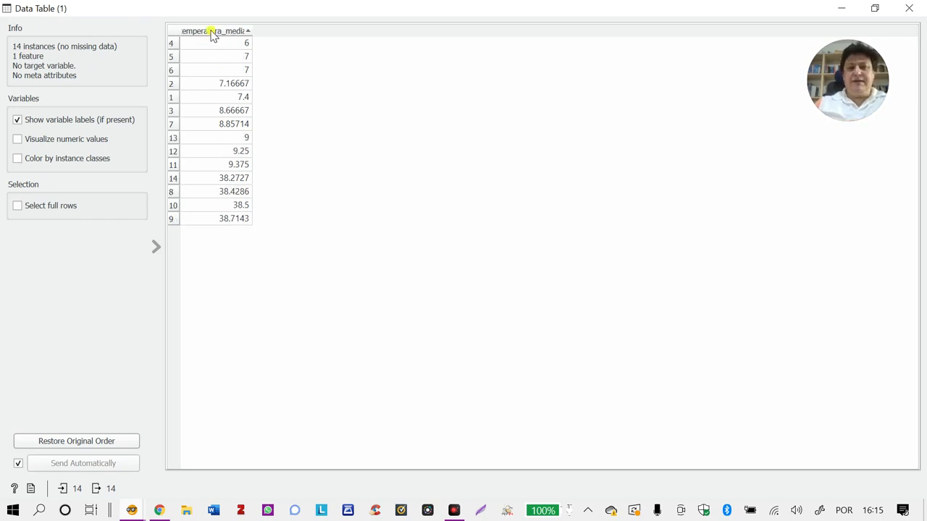
{"action": "left_click", "coordinate": [214, 32]}
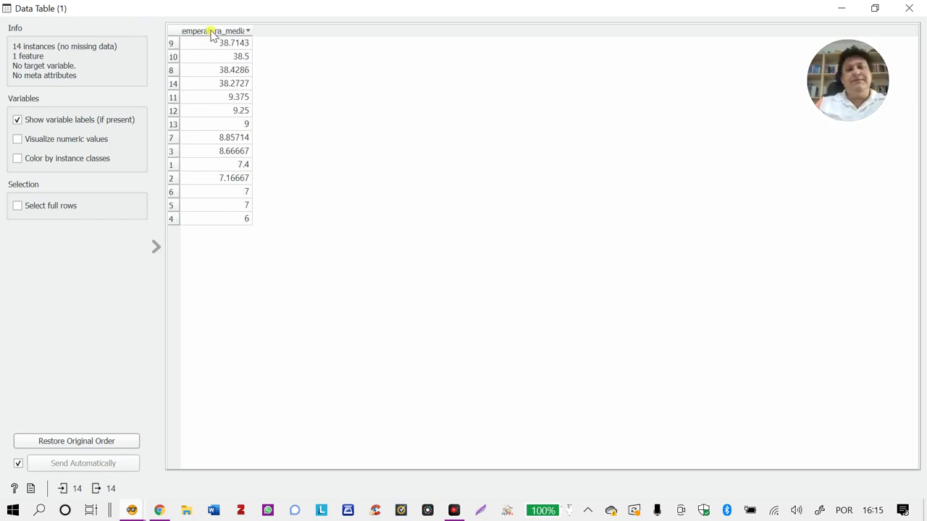
{"action": "left_click", "coordinate": [214, 32]}
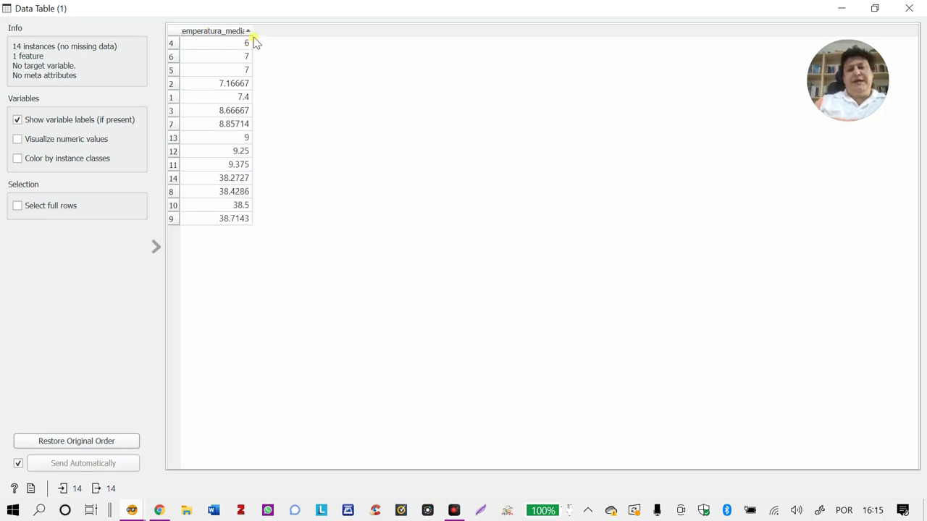
{"action": "left_click_drag", "start_coordinate": [253, 32], "coordinate": [285, 40]}
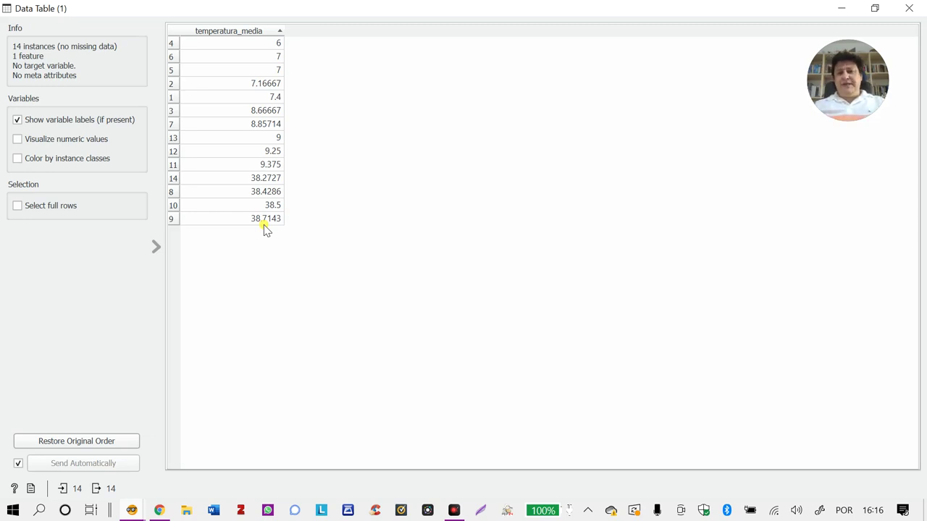
{"action": "left_click", "coordinate": [914, 8]}
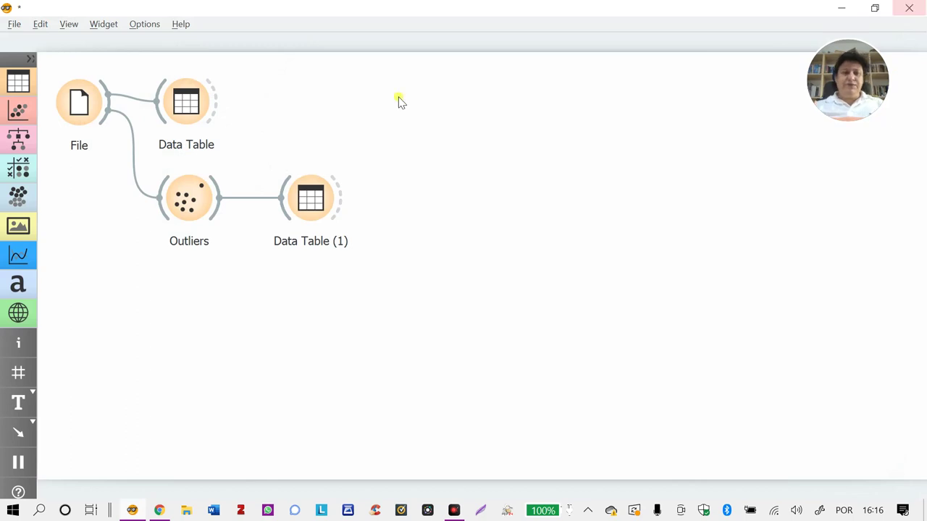
Change the Outliers widget's detection method to Local Outlier Factor
{"action": "double_click", "coordinate": [202, 198]}
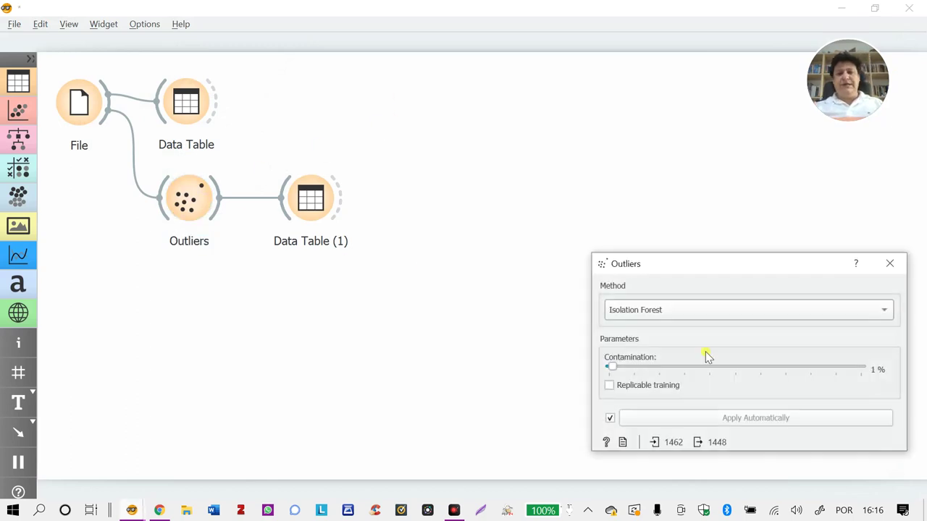
{"action": "left_click", "coordinate": [700, 313]}
{"action": "left_click", "coordinate": [639, 297]}
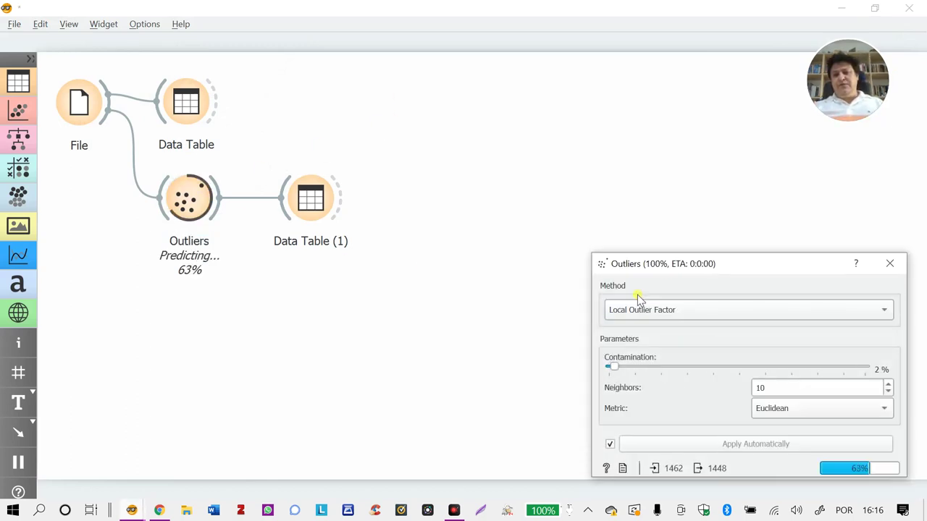
Examine the Local Outlier Factor results in the second Data Table, sorted by ascending temperatura_media in a widened column, and close it
{"action": "double_click", "coordinate": [324, 205]}
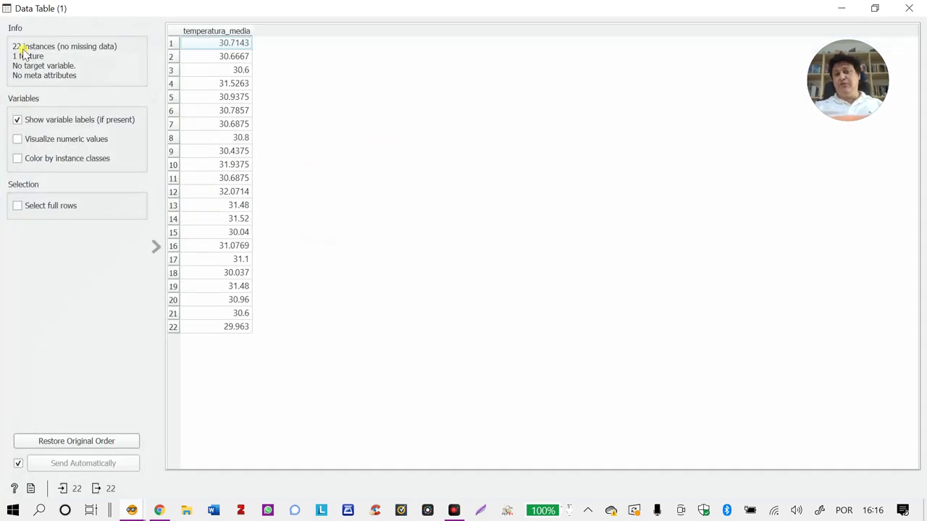
{"action": "left_click", "coordinate": [220, 31]}
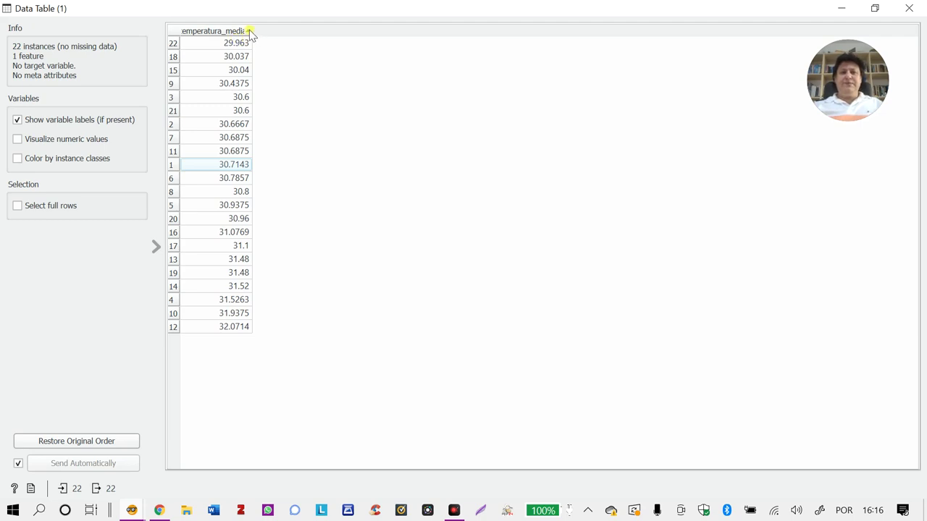
{"action": "left_click_drag", "start_coordinate": [252, 37], "coordinate": [307, 42]}
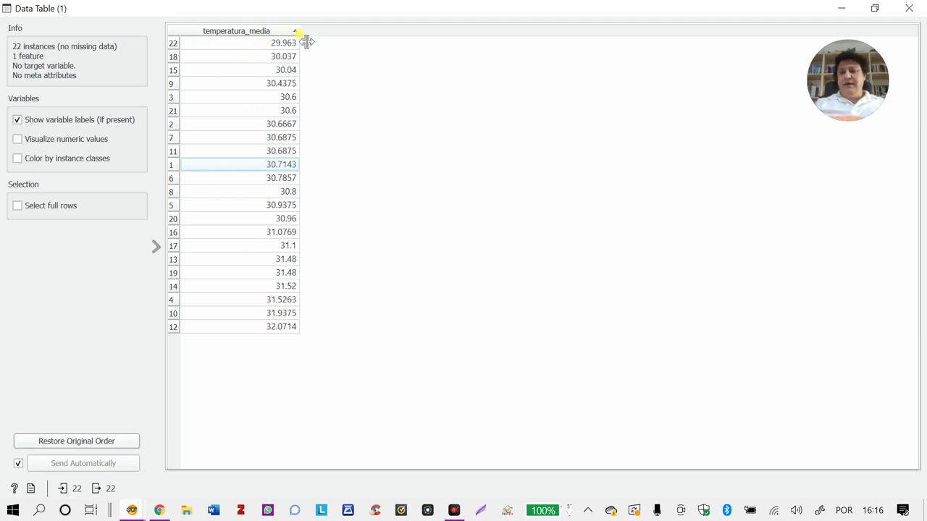
{"action": "left_click", "coordinate": [909, 8]}
Lower the Local Outlier Factor contamination to 1 % in the Outliers widget and move its settings window higher
{"action": "double_click", "coordinate": [187, 199]}
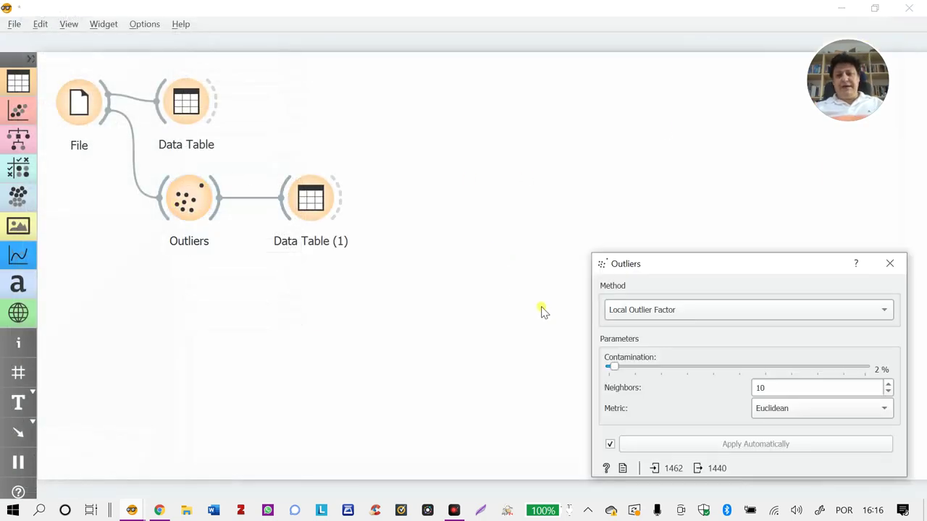
{"action": "left_click", "coordinate": [624, 313]}
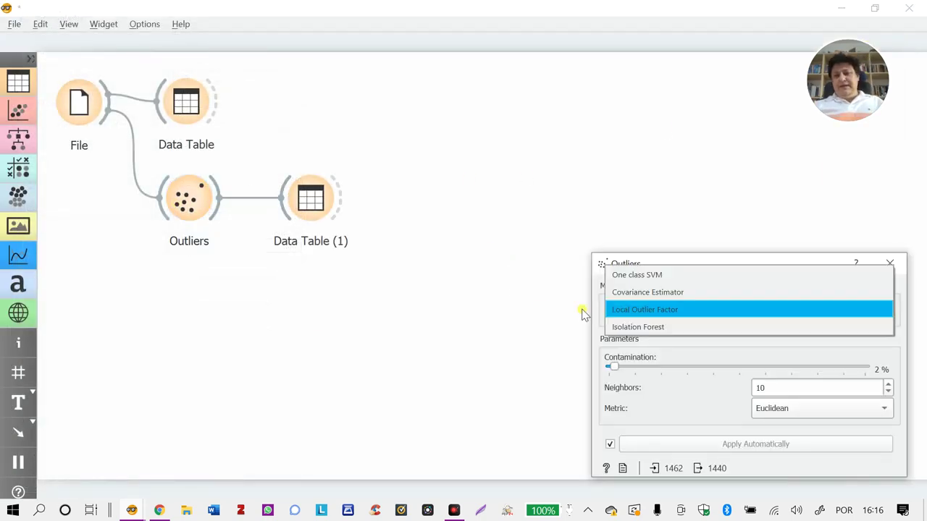
{"action": "left_click", "coordinate": [536, 313]}
{"action": "double_click", "coordinate": [181, 205]}
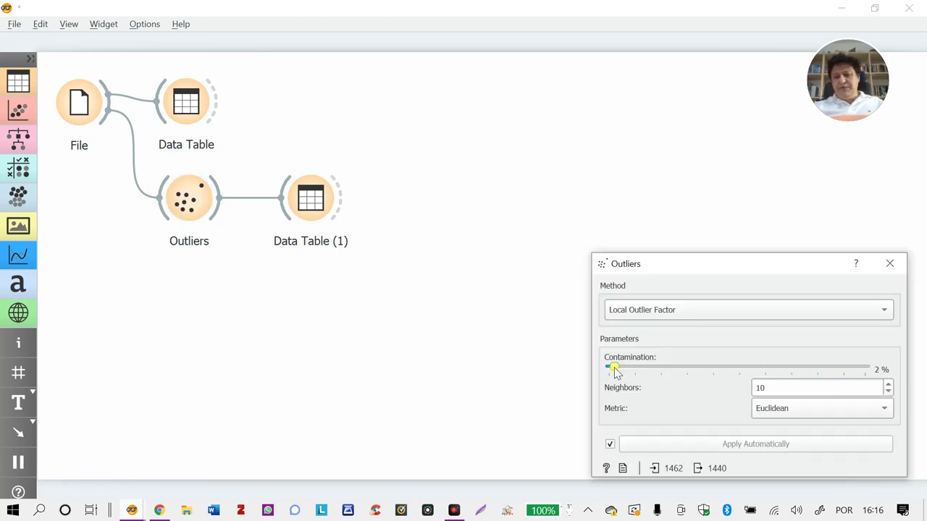
{"action": "left_click_drag", "start_coordinate": [614, 370], "coordinate": [610, 369]}
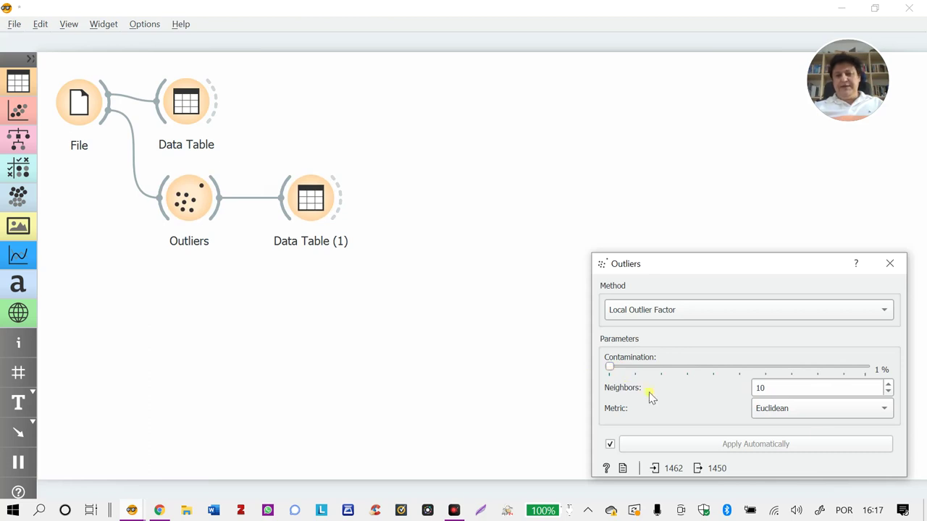
{"action": "left_click_drag", "start_coordinate": [710, 270], "coordinate": [701, 219]}
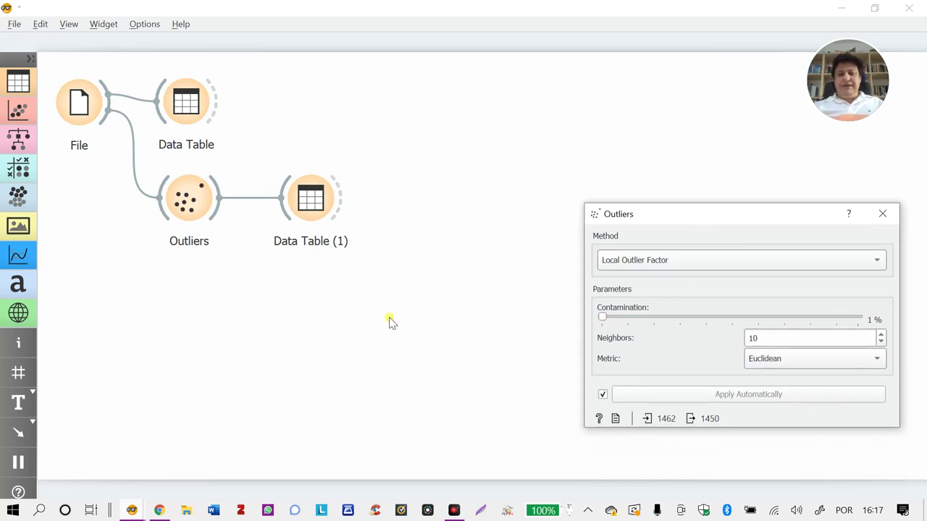
{"action": "left_click", "coordinate": [391, 323]}
Examine the Local Outlier Factor results for 1 % contamination in the second Data Table and close it
{"action": "left_click", "coordinate": [311, 196]}
{"action": "double_click", "coordinate": [312, 196]}
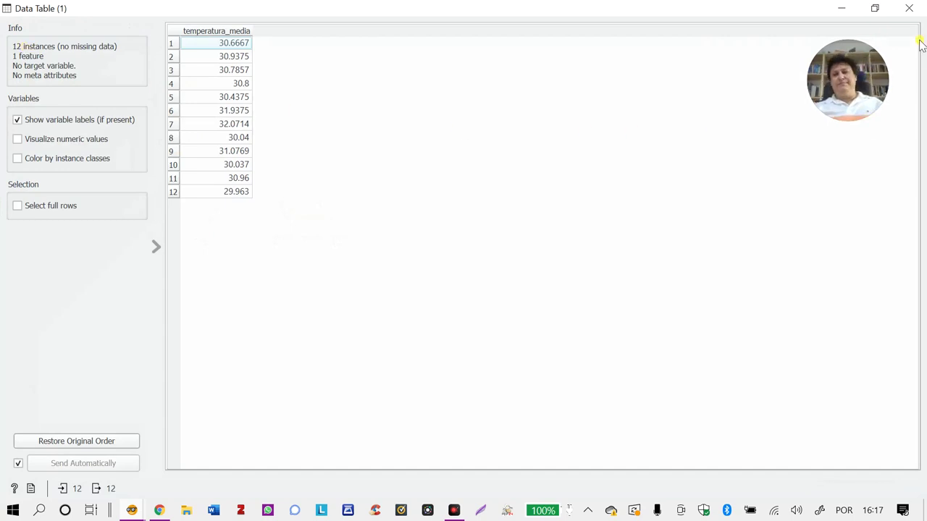
{"action": "left_click", "coordinate": [909, 8]}
Change the Outliers widget's detection method to Covariance Estimator
{"action": "left_click", "coordinate": [189, 210]}
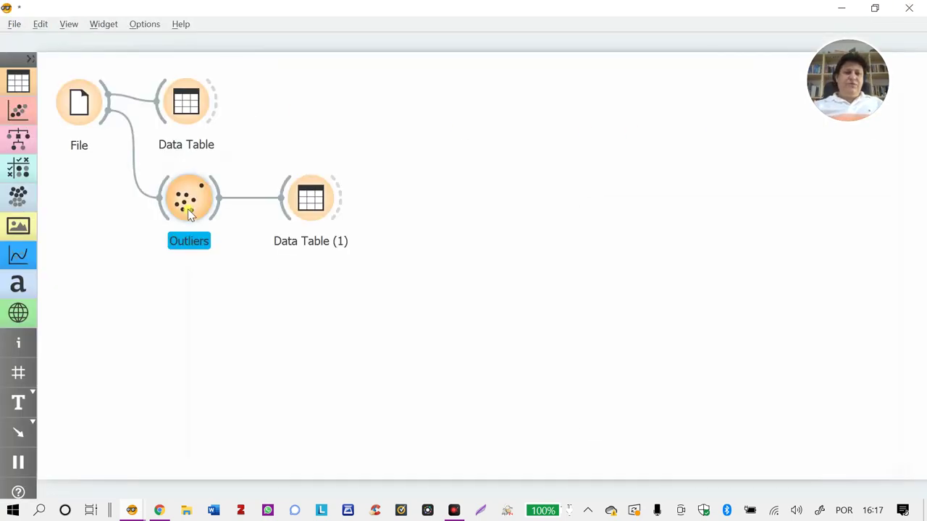
{"action": "double_click", "coordinate": [188, 210]}
{"action": "left_click", "coordinate": [710, 263]}
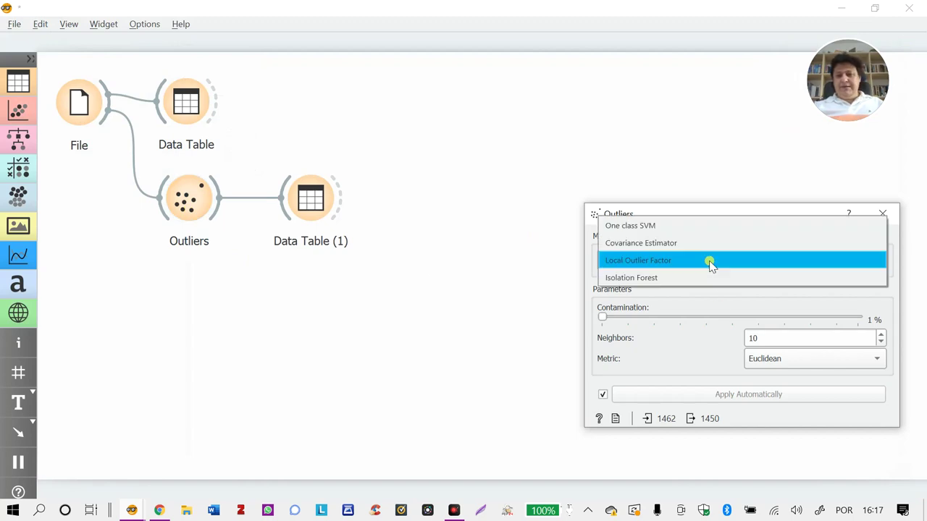
{"action": "left_click", "coordinate": [645, 250]}
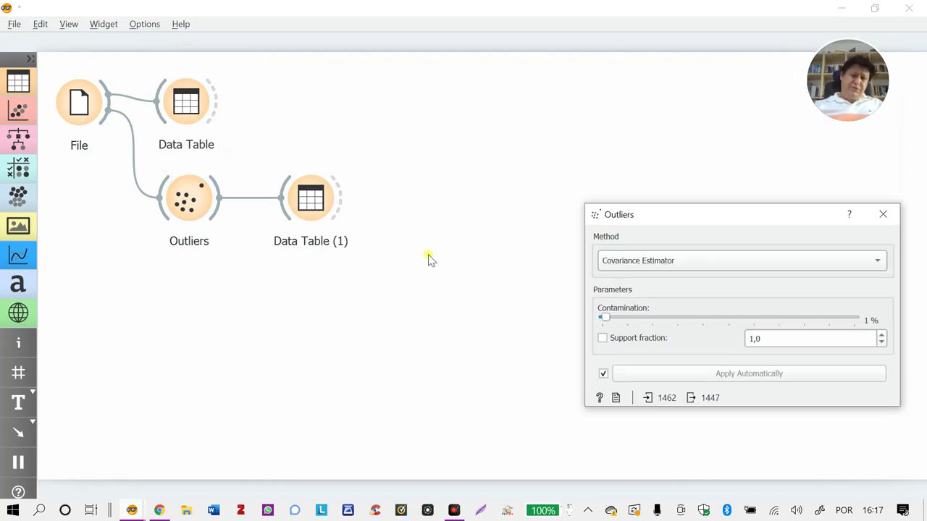
Examine the Covariance Estimator results in the second Data Table, sorted by ascending temperatura_media, and close it
{"action": "double_click", "coordinate": [310, 206]}
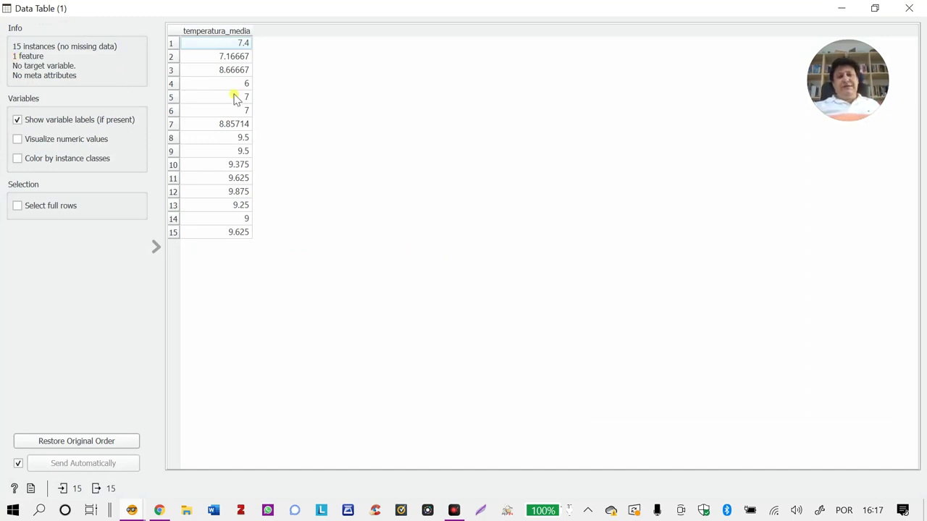
{"action": "left_click", "coordinate": [230, 34]}
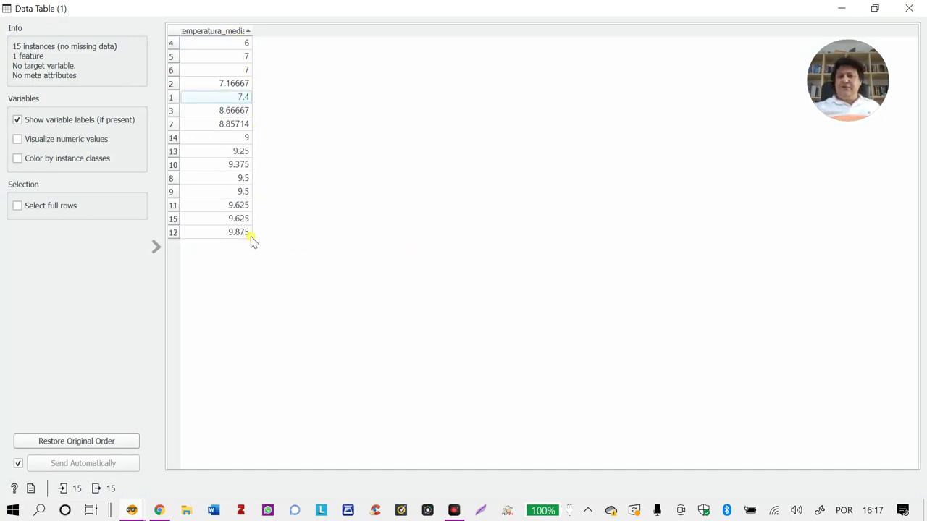
{"action": "left_click", "coordinate": [910, 7]}
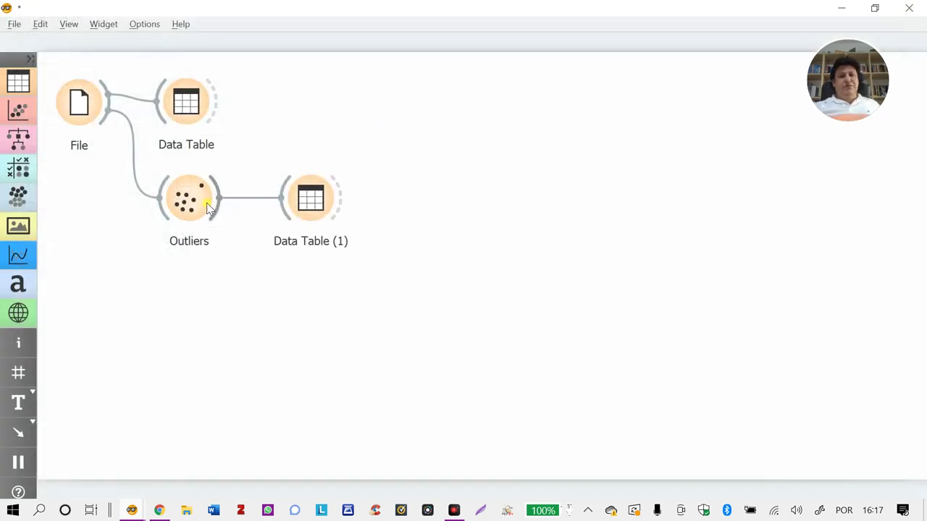
Switch the Outliers widget's detection method to One class SVM
{"action": "double_click", "coordinate": [206, 202]}
{"action": "left_click", "coordinate": [661, 262]}
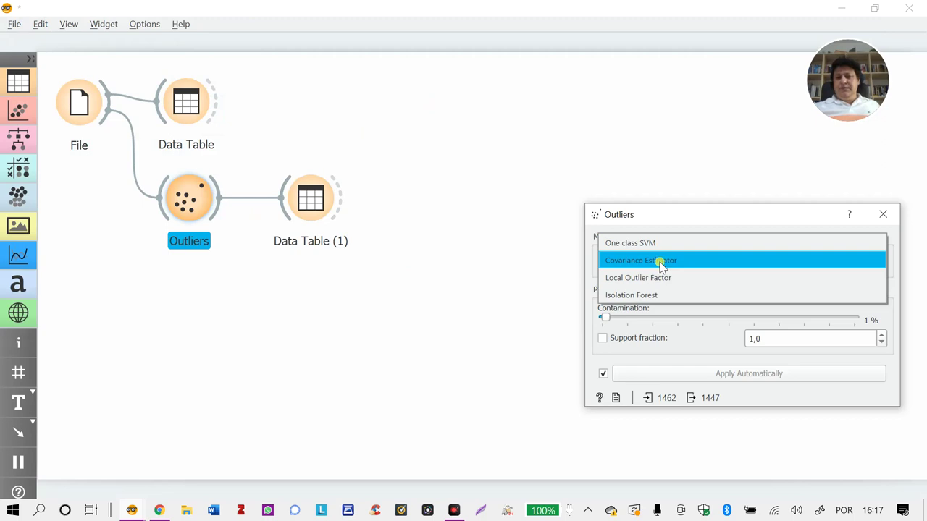
{"action": "left_click", "coordinate": [660, 244]}
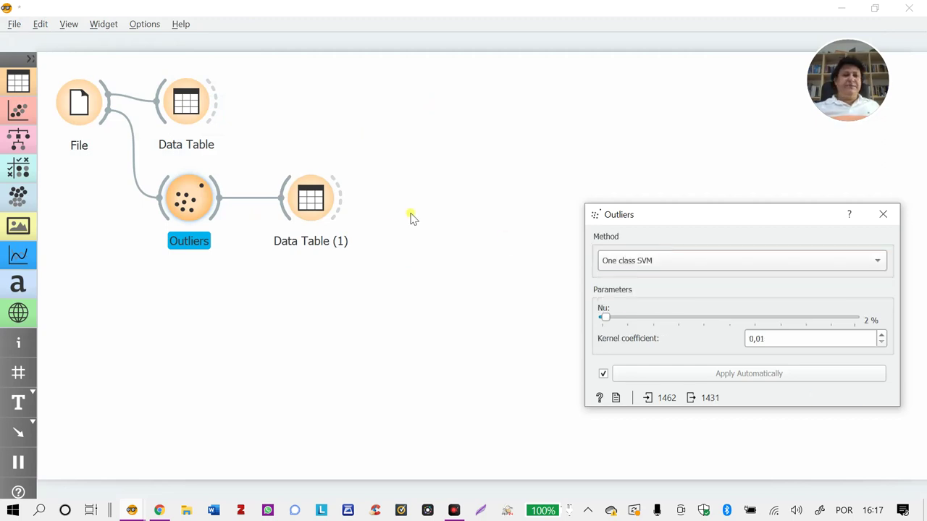
Examine the One class SVM results in the second Data Table, sorted by ascending temperatura_media, and close it
{"action": "double_click", "coordinate": [310, 202]}
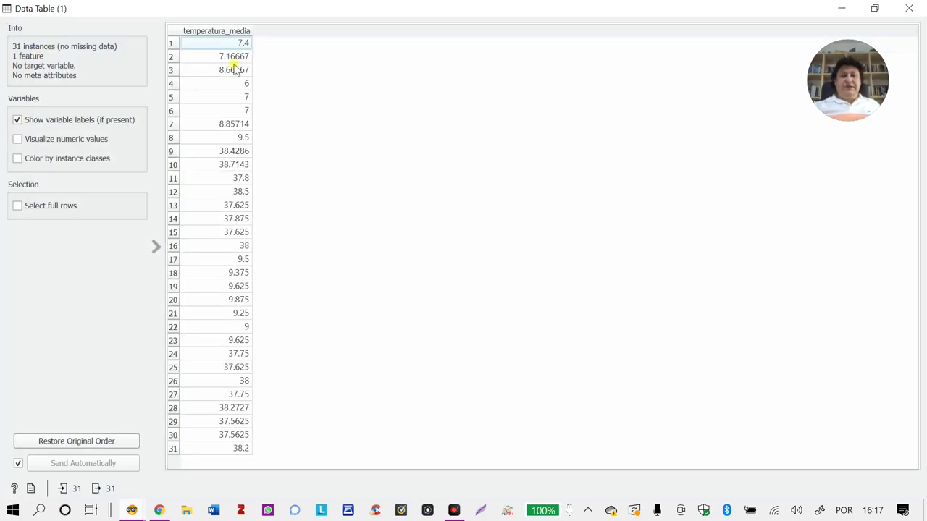
{"action": "left_click", "coordinate": [233, 32]}
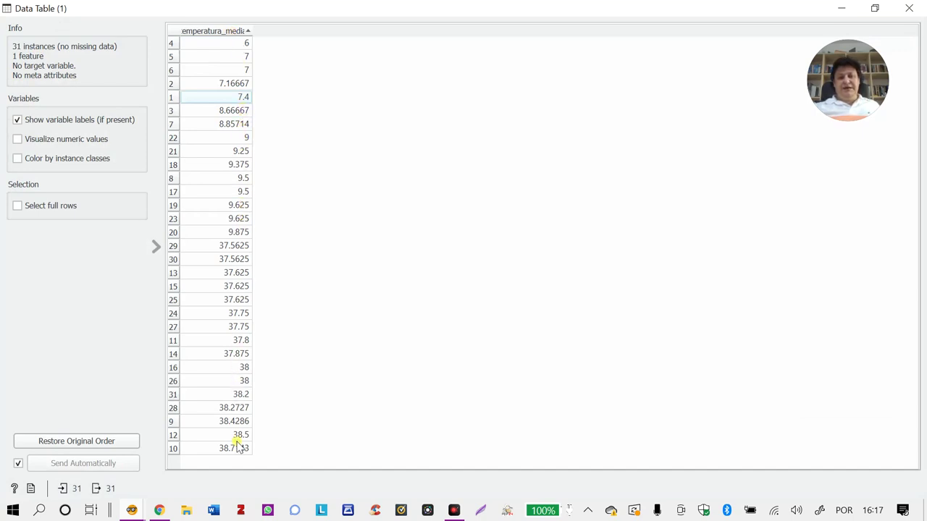
{"action": "left_click", "coordinate": [907, 8]}
Set the One class SVM Nu parameter to 1 % in the Outliers widget and close its settings
{"action": "double_click", "coordinate": [204, 208]}
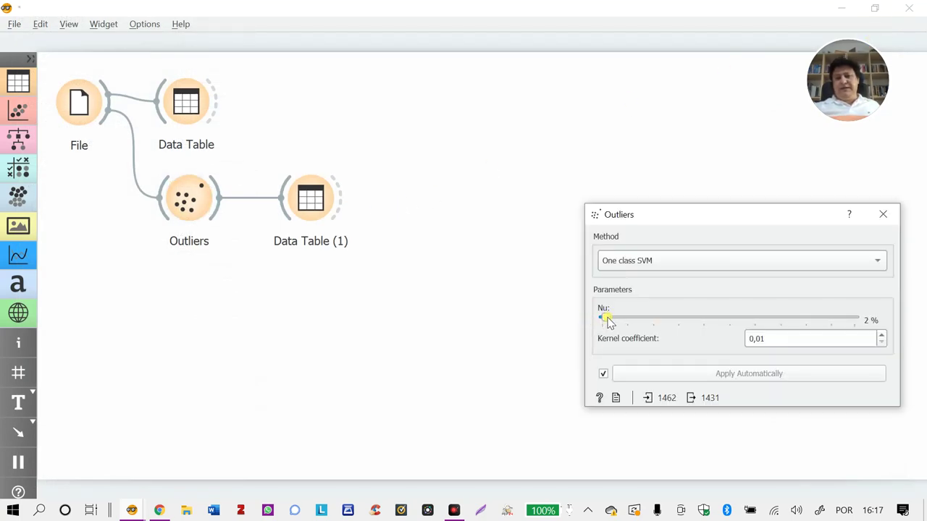
{"action": "left_click_drag", "start_coordinate": [607, 323], "coordinate": [604, 321]}
{"action": "left_click", "coordinate": [889, 214]}
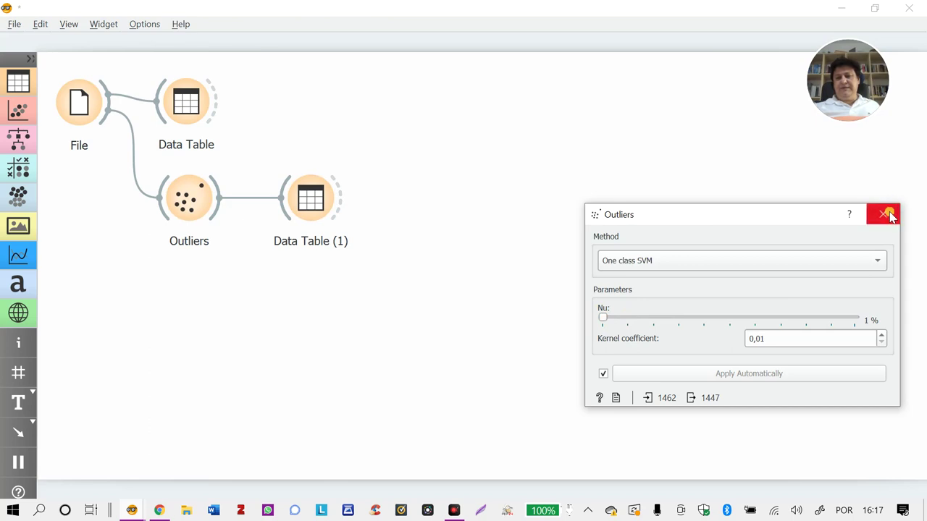
Examine the One class SVM outliers for a Nu of 1 % in the second Data Table, sorted by ascending temperatura_media, and close it
{"action": "double_click", "coordinate": [323, 204]}
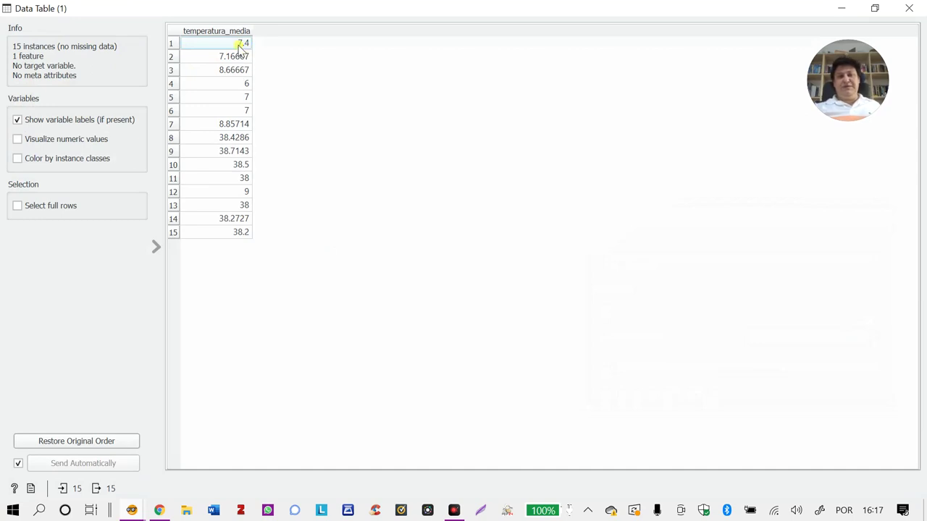
{"action": "left_click", "coordinate": [239, 32]}
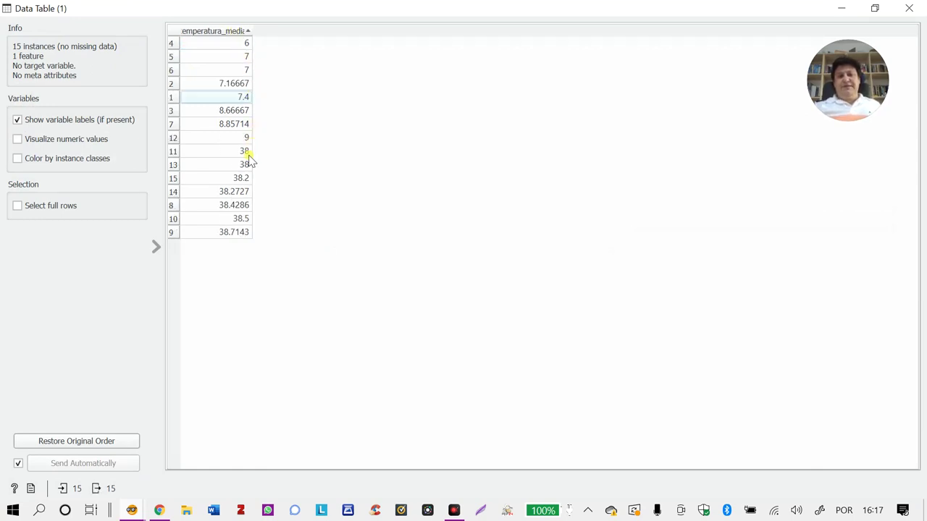
{"action": "left_click", "coordinate": [908, 8]}
Set the Outliers widget's detection method to Isolation Forest
{"action": "double_click", "coordinate": [194, 200]}
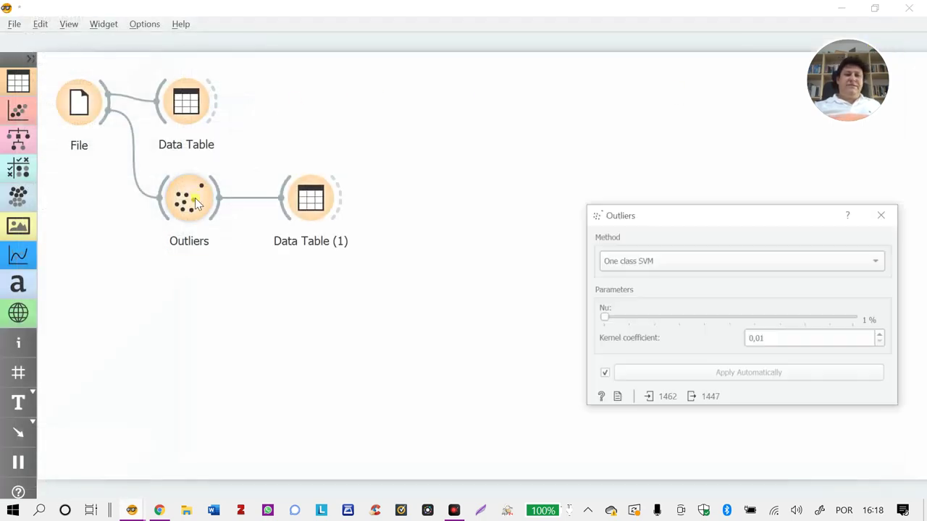
{"action": "left_click", "coordinate": [674, 261]}
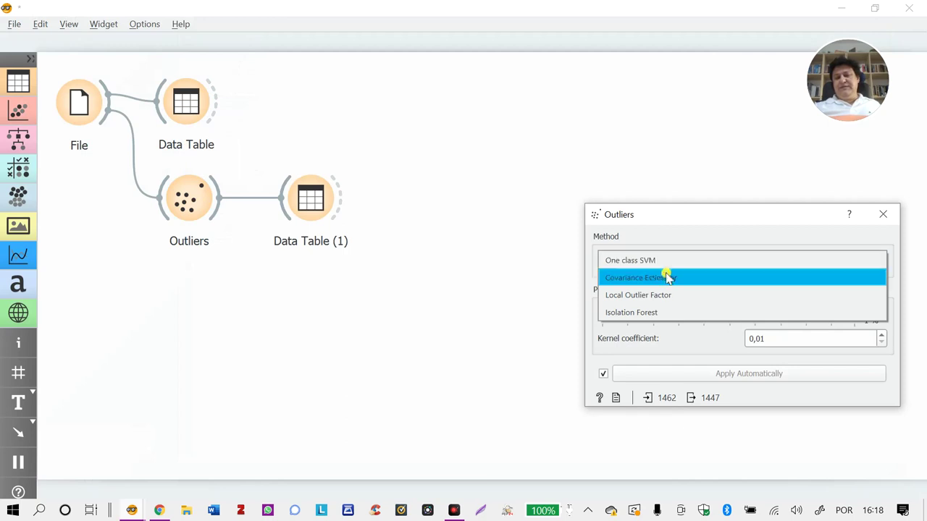
{"action": "left_click", "coordinate": [657, 313]}
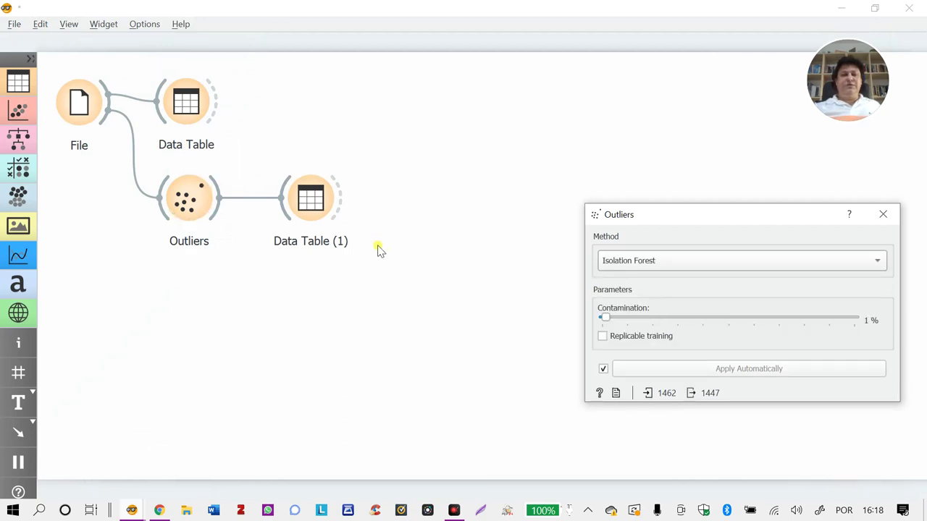
Examine the Isolation Forest results in the second Data Table, sorted by ascending temperatura_media, and close it
{"action": "double_click", "coordinate": [310, 202]}
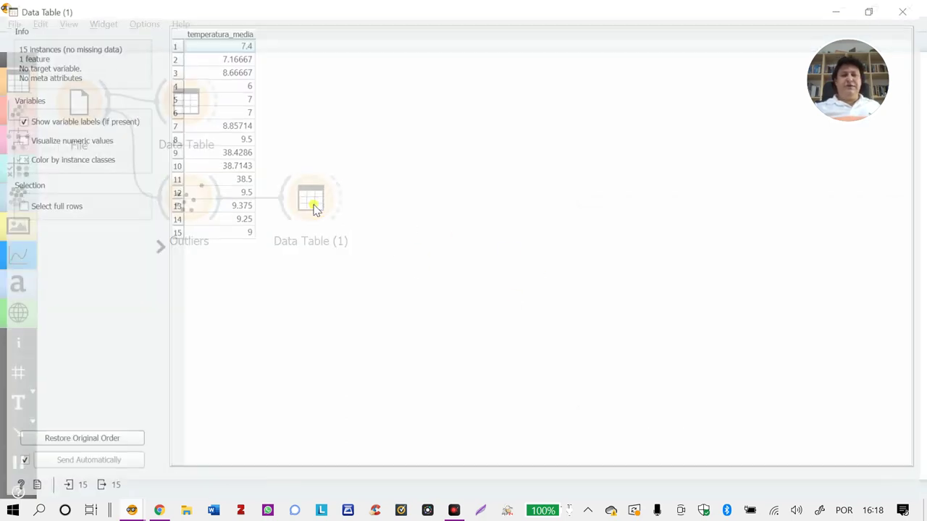
{"action": "left_click", "coordinate": [221, 34]}
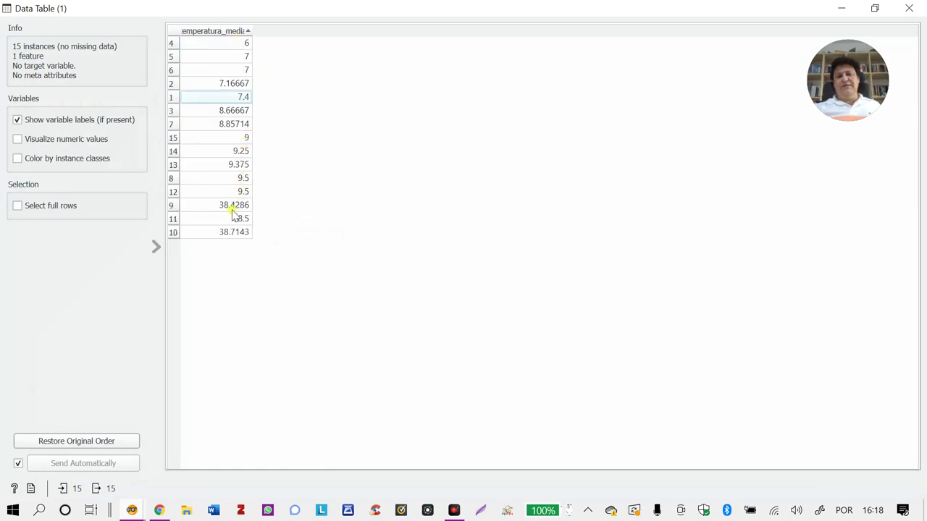
{"action": "left_click", "coordinate": [909, 8]}
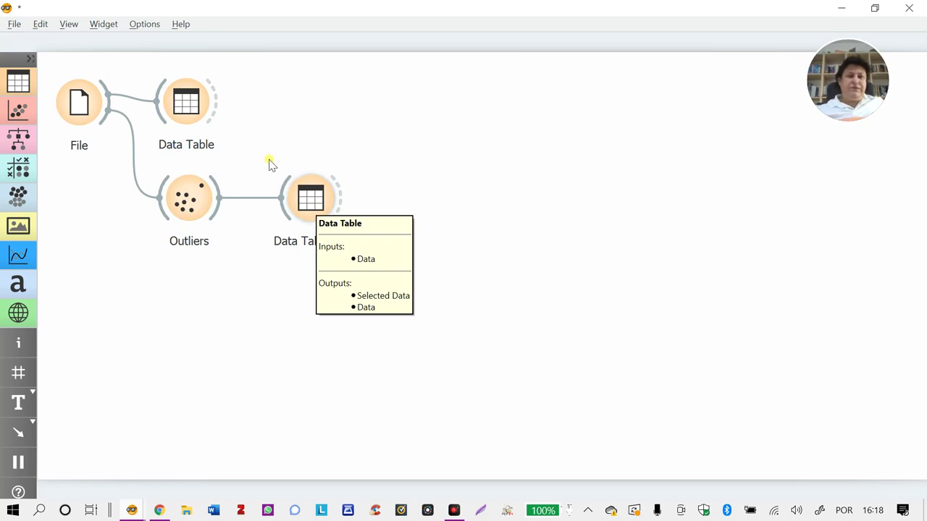
Add a Save Data widget linked to the second Data Table's output and check the File widget's source file and column roles
{"action": "left_click_drag", "start_coordinate": [342, 204], "coordinate": [378, 215]}
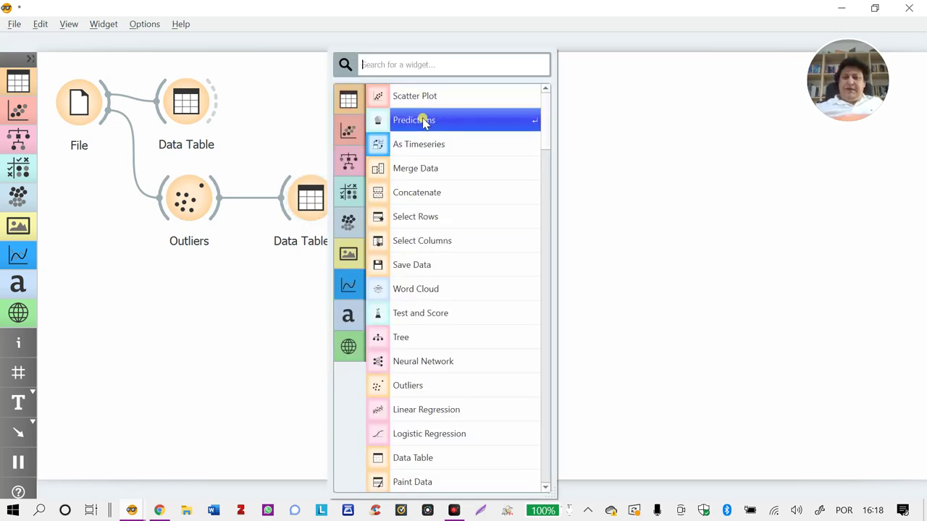
{"action": "left_click", "coordinate": [414, 265]}
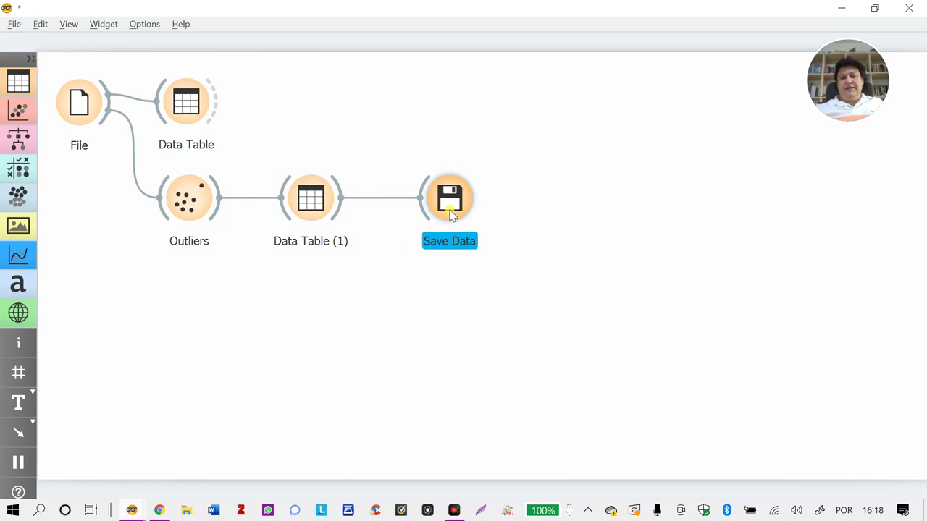
{"action": "double_click", "coordinate": [79, 105]}
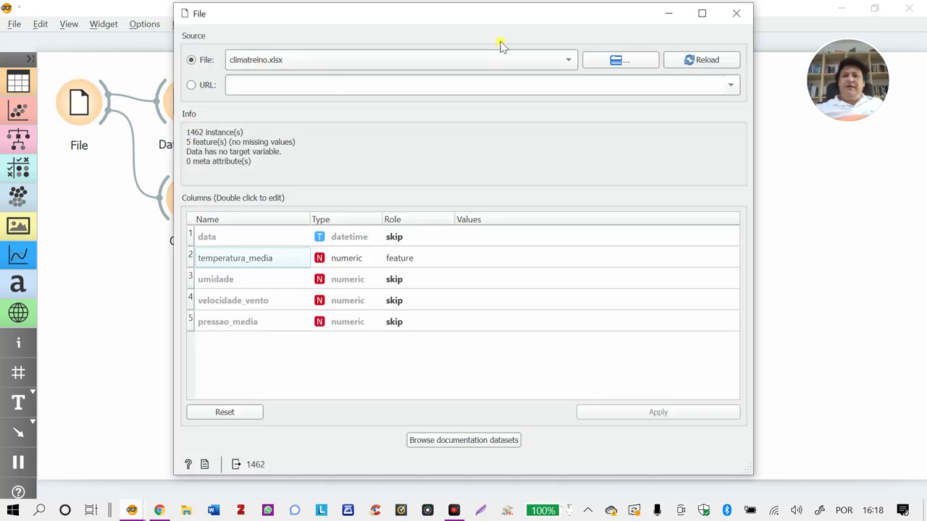
{"action": "left_click", "coordinate": [736, 13]}
Start saving the outlier data under a new file from the Save Data widget, keeping the Microsoft Excel spreadsheet (*.xlsx) type
{"action": "double_click", "coordinate": [451, 198]}
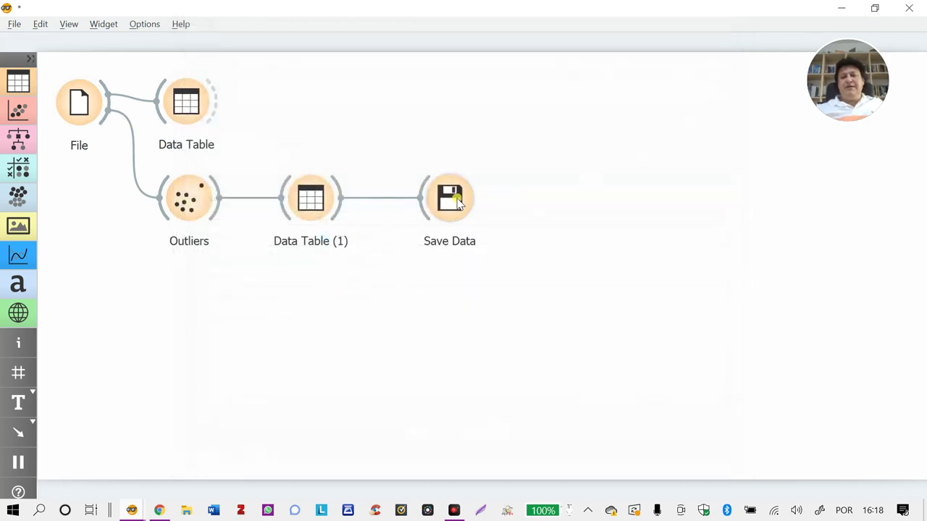
{"action": "left_click", "coordinate": [520, 288]}
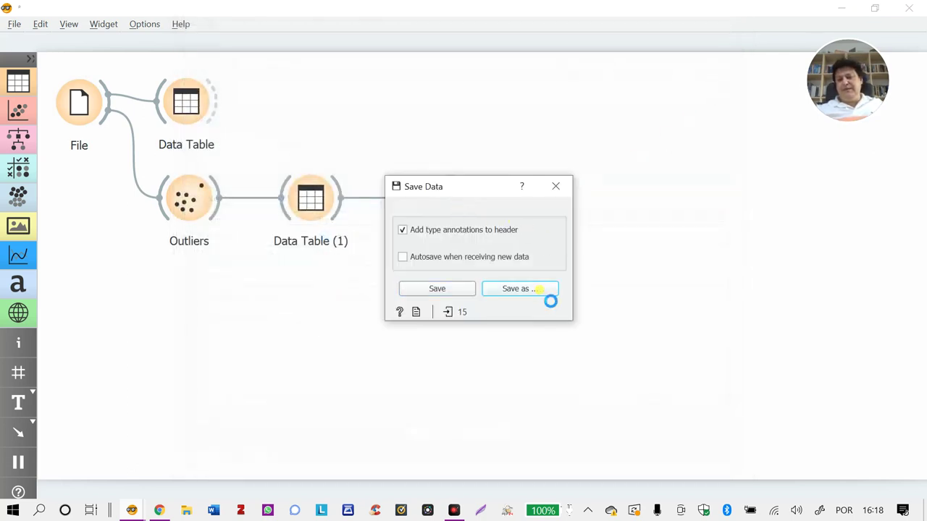
{"action": "left_click", "coordinate": [251, 437]}
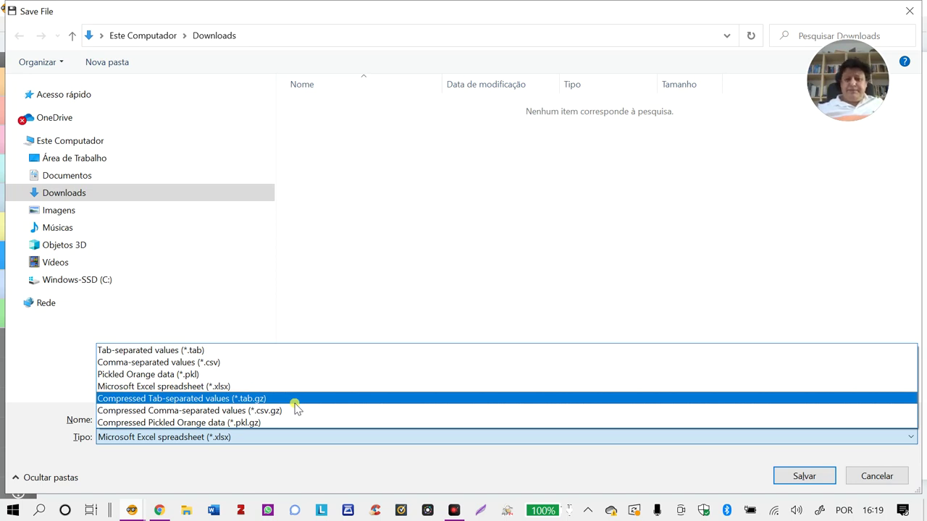
{"action": "left_click", "coordinate": [314, 436]}
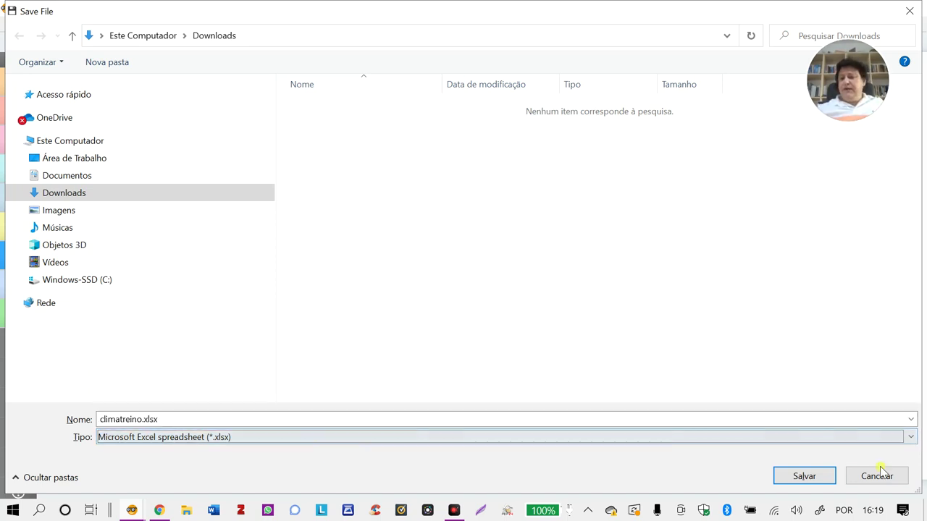
Save the outlier data as climaoutliers.xlsx in the Downloads folder
{"action": "left_click", "coordinate": [145, 420]}
{"action": "double_click", "coordinate": [143, 421]}
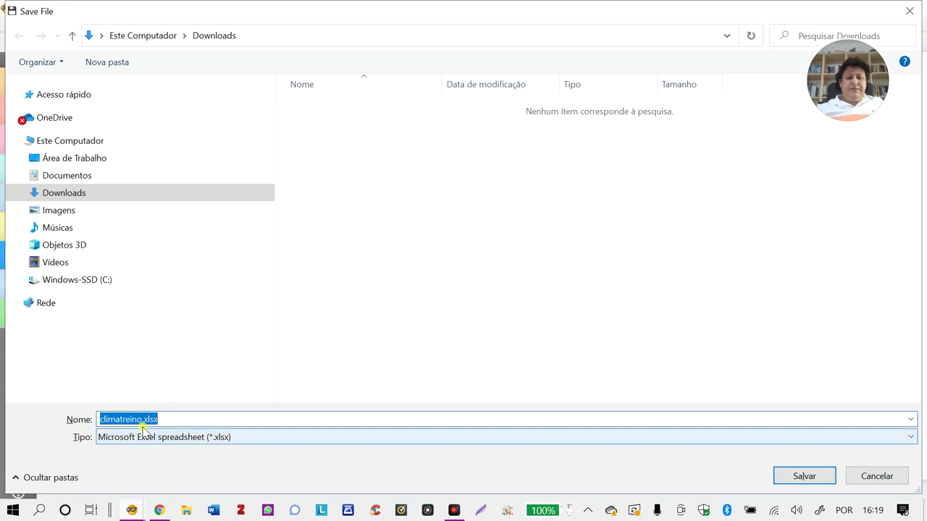
{"action": "left_click", "coordinate": [142, 422]}
{"action": "key", "text": "BackSpace"}
{"action": "key", "text": "BackSpace"}
{"action": "key", "text": "BackSpace"}
{"action": "key", "text": "BackSpace"}
{"action": "key", "text": "BackSpace"}
{"action": "key", "text": "BackSpace"}
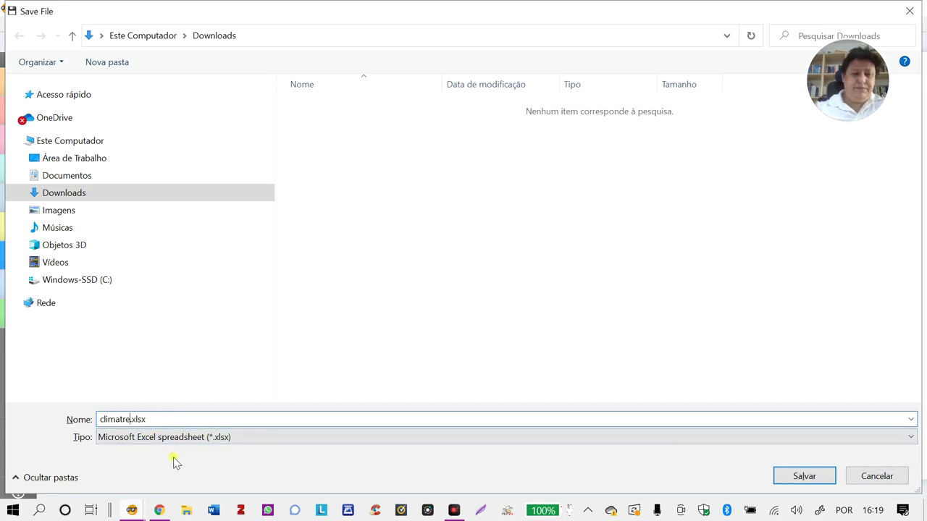
{"action": "type", "text": "outliers"}
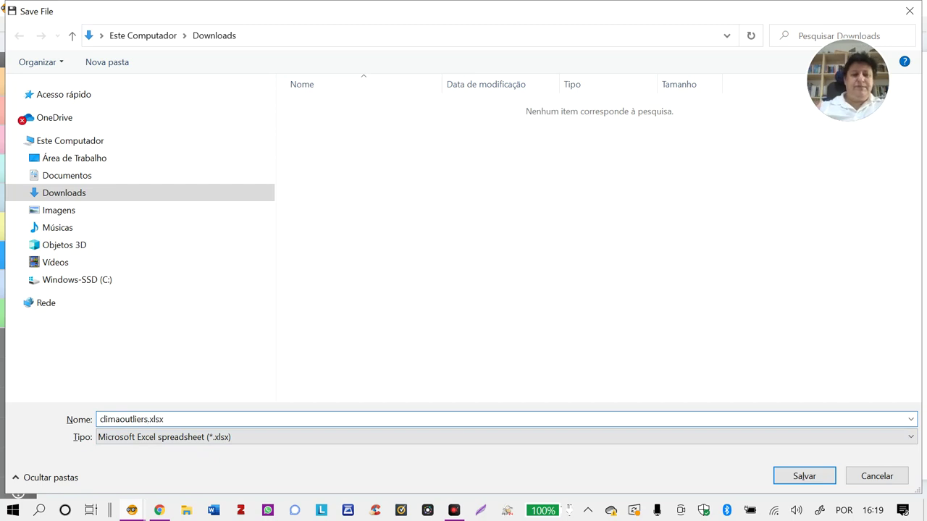
{"action": "left_click", "coordinate": [804, 476]}
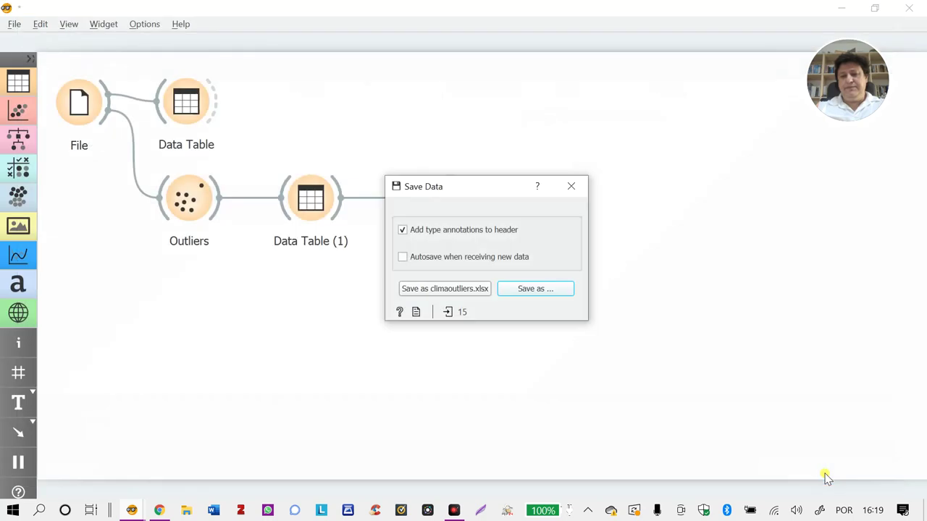
{"action": "left_click", "coordinate": [454, 288]}
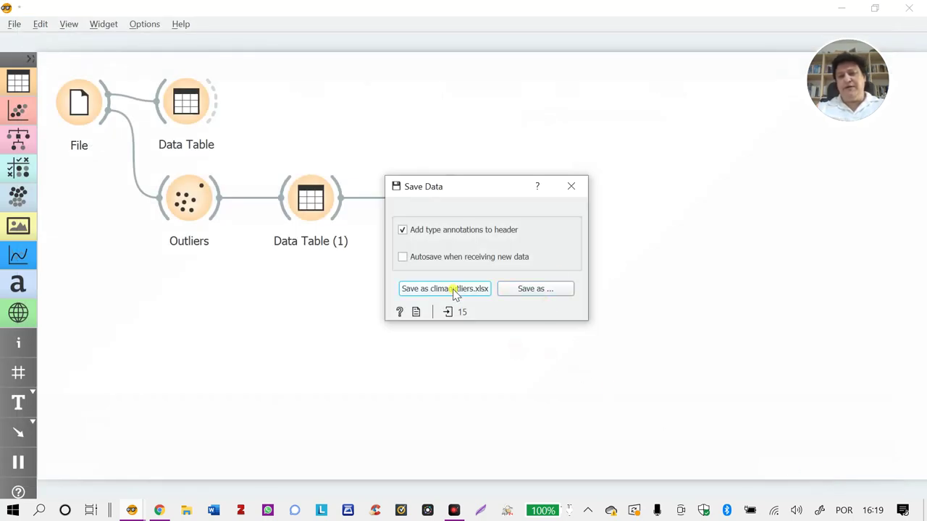
Close the Save Data and Outliers dialogs and open the Downloads folder from the desktop in File Explorer
{"action": "left_click", "coordinate": [840, 12]}
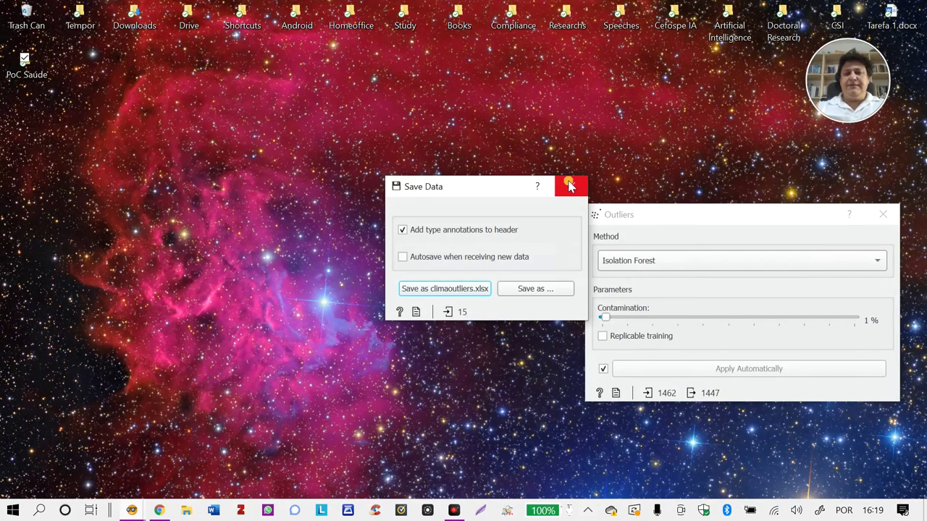
{"action": "left_click", "coordinate": [570, 187]}
{"action": "left_click", "coordinate": [883, 215]}
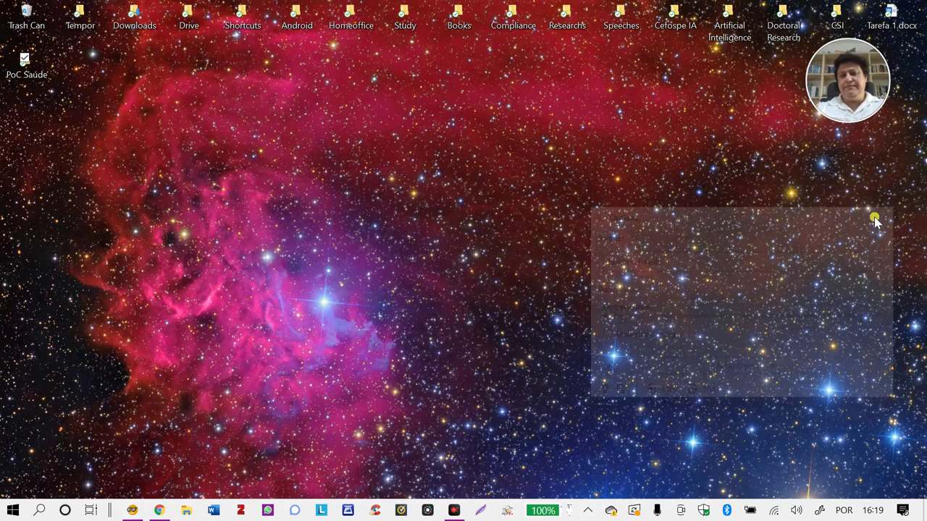
{"action": "double_click", "coordinate": [123, 28]}
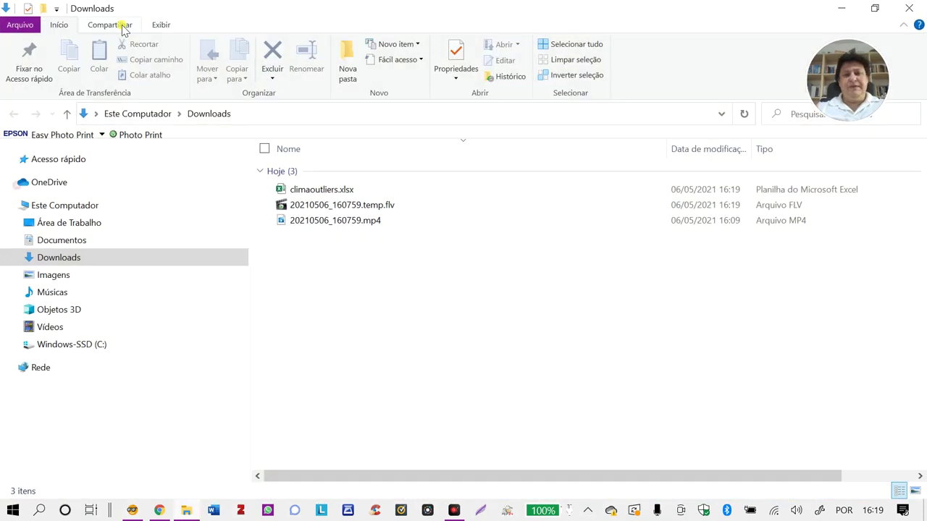
Try to delete the 20210506_160759.temp.flv and 20210506_160759.mp4 files from the Downloads folder
{"action": "left_click", "coordinate": [325, 208]}
{"action": "left_click", "coordinate": [319, 223], "text": "shift"}
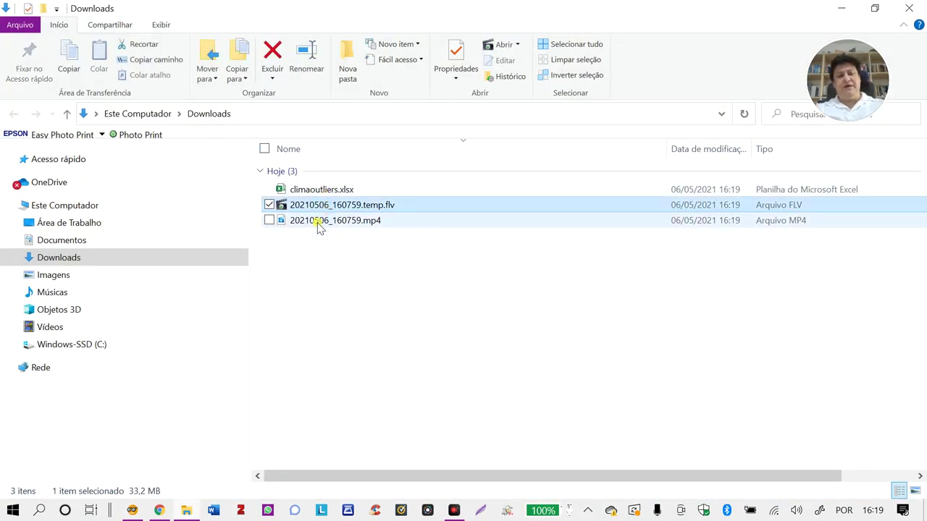
{"action": "key", "text": "Delete"}
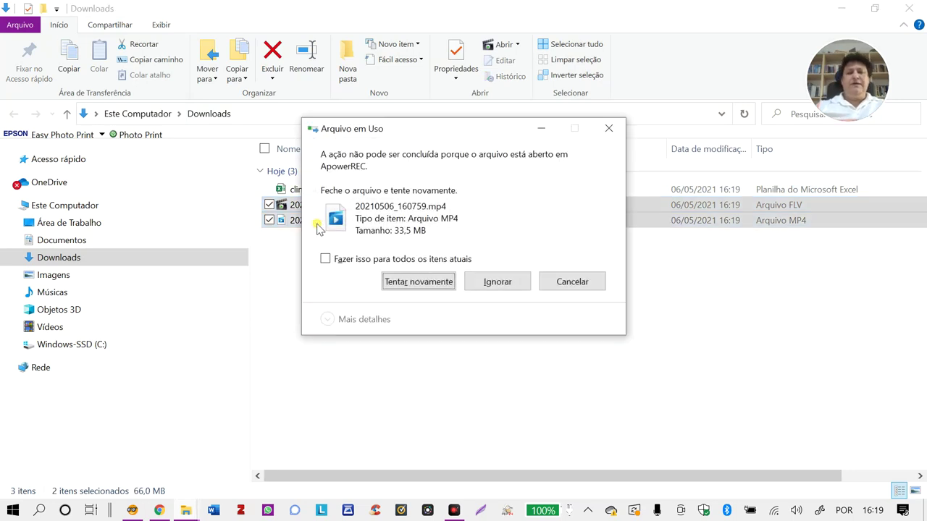
{"action": "left_click", "coordinate": [520, 282]}
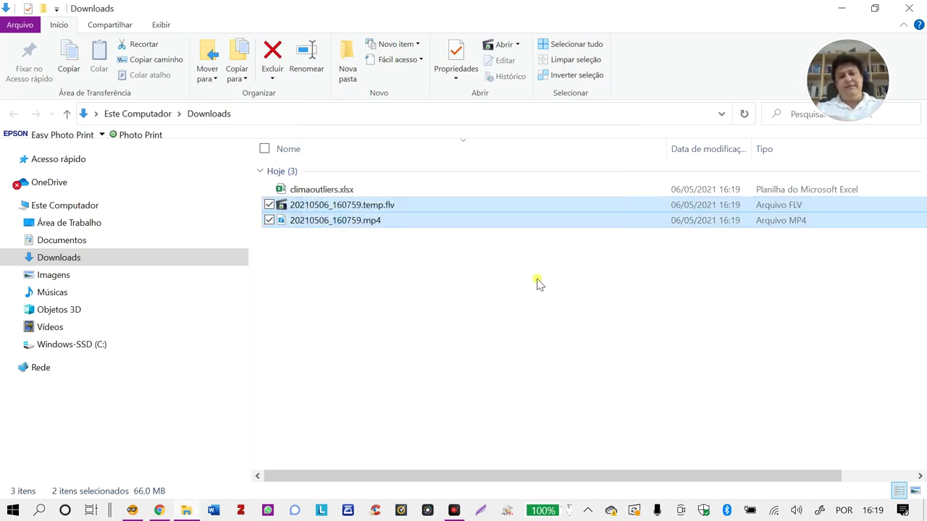
Open climaoutliers.xlsx in Excel, fit column A to its contents to examine the temperatura_media values, and close it without saving
{"action": "left_click", "coordinate": [332, 191]}
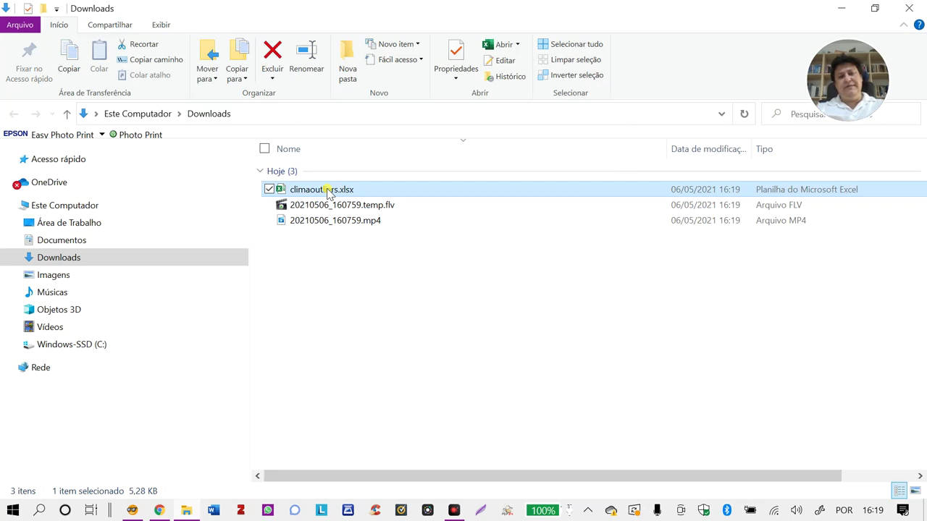
{"action": "left_click", "coordinate": [327, 190]}
{"action": "double_click", "coordinate": [281, 191]}
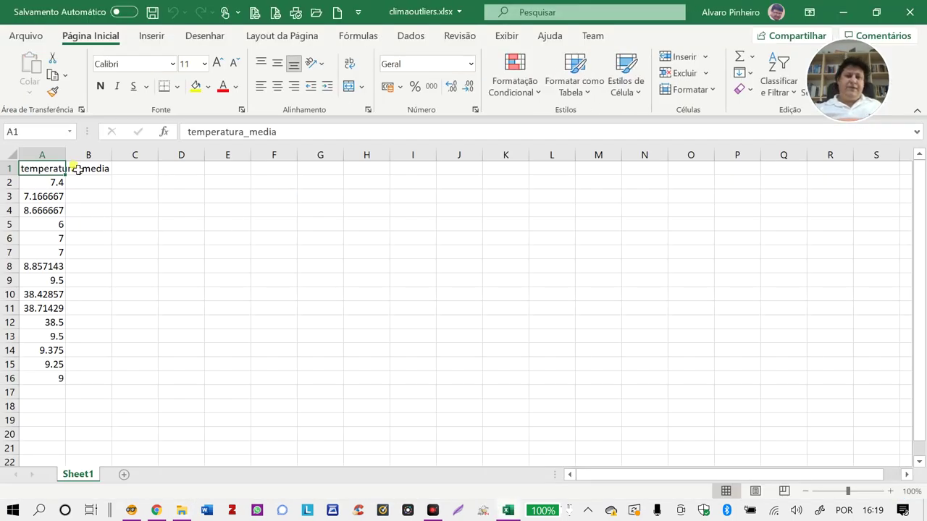
{"action": "double_click", "coordinate": [66, 154]}
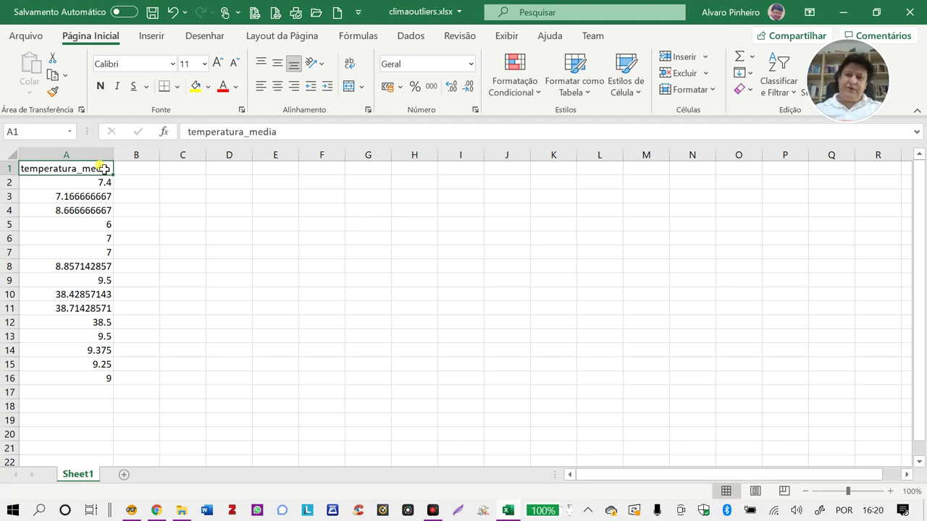
{"action": "left_click", "coordinate": [910, 12]}
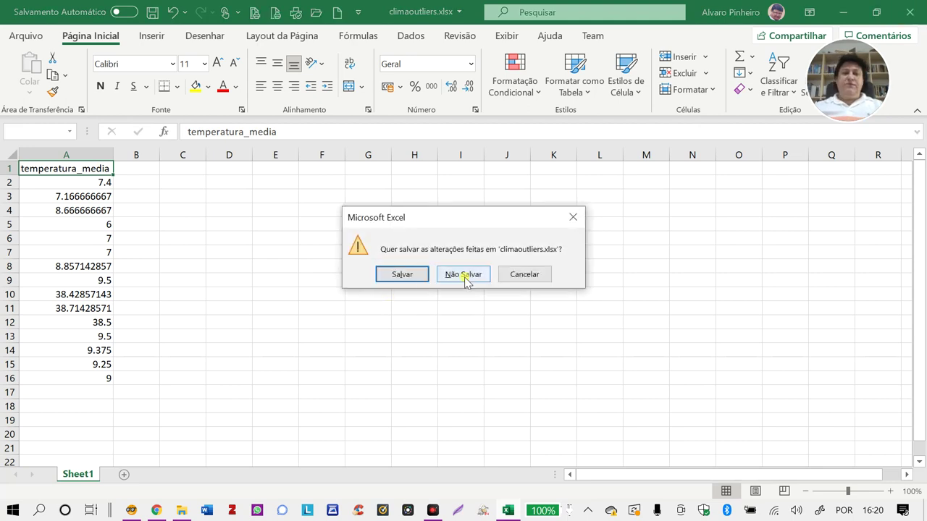
{"action": "left_click", "coordinate": [463, 275]}
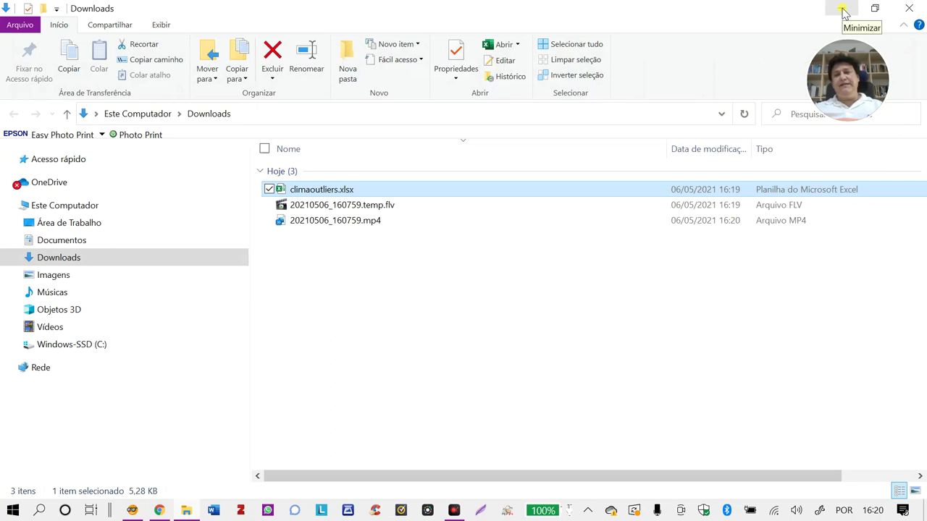
Switch back to Orange and add a second Outliers widget linked to the File widget's output, below the existing one
{"action": "left_click", "coordinate": [843, 9]}
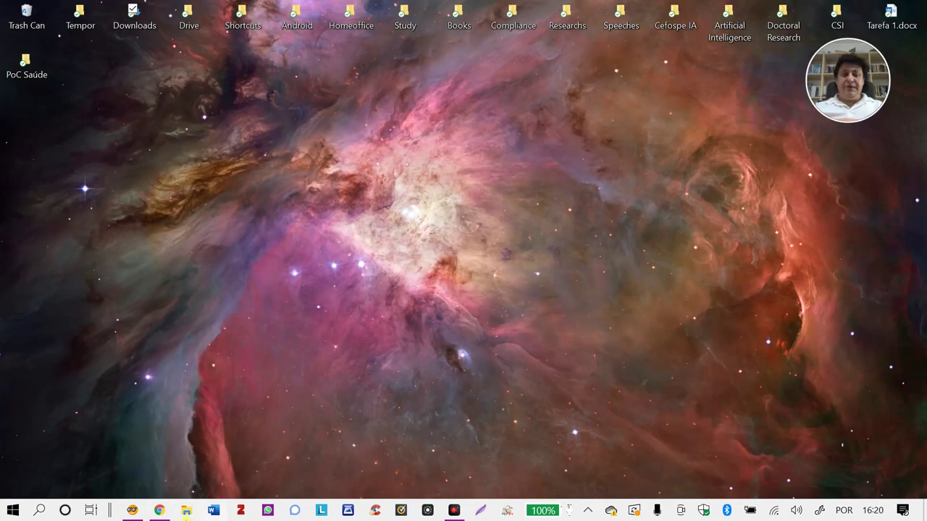
{"action": "left_click", "coordinate": [132, 511]}
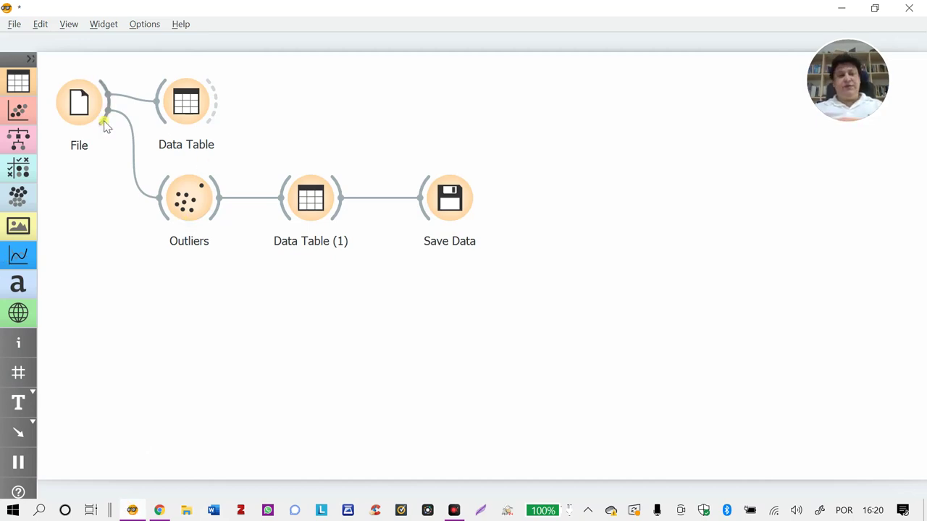
{"action": "left_click_drag", "start_coordinate": [104, 120], "coordinate": [196, 304]}
{"action": "left_click", "coordinate": [193, 97]}
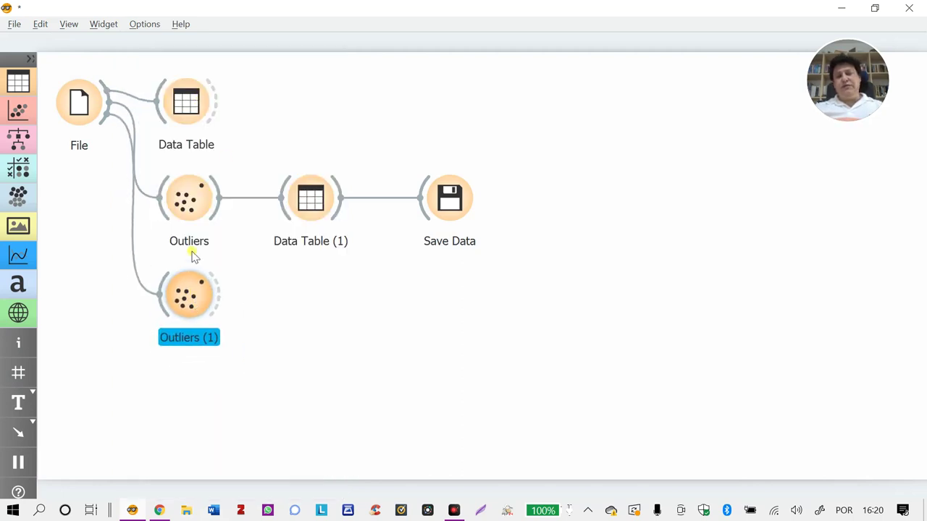
Rename the new Outliers widget to Inliers
{"action": "left_click", "coordinate": [184, 341]}
{"action": "right_click", "coordinate": [187, 306]}
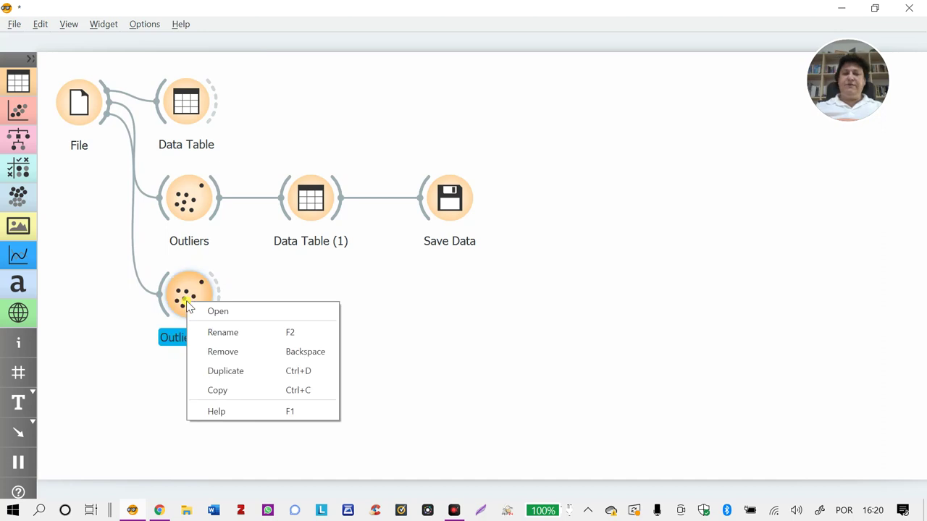
{"action": "left_click", "coordinate": [236, 332]}
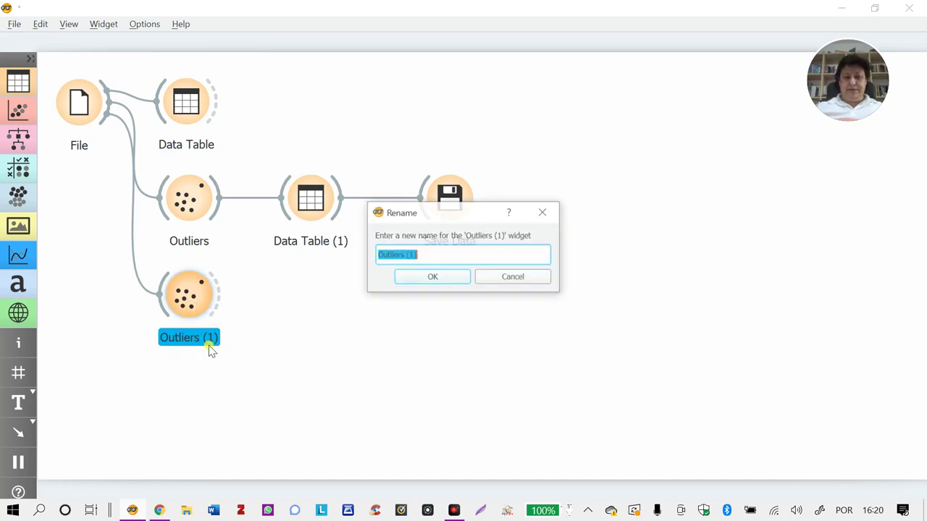
{"action": "left_click_drag", "start_coordinate": [393, 255], "coordinate": [364, 254]}
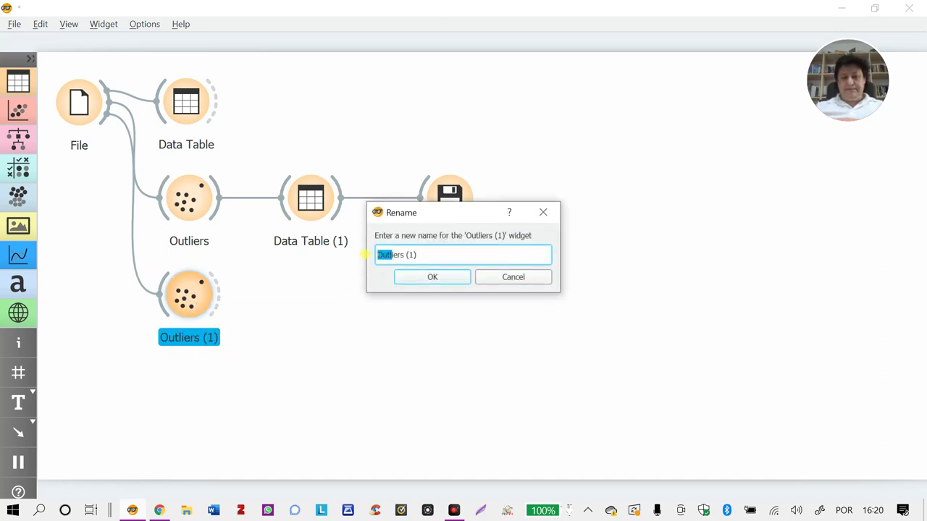
{"action": "left_click", "coordinate": [371, 257]}
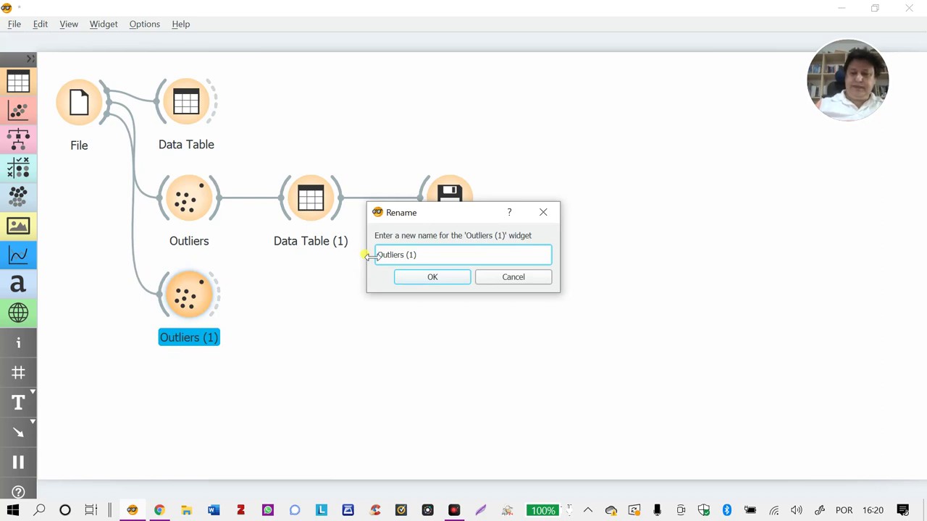
{"action": "key", "text": "Delete"}
{"action": "key", "text": "Delete"}
{"action": "key", "text": "Delete"}
{"action": "type", "text": "Inliers"}
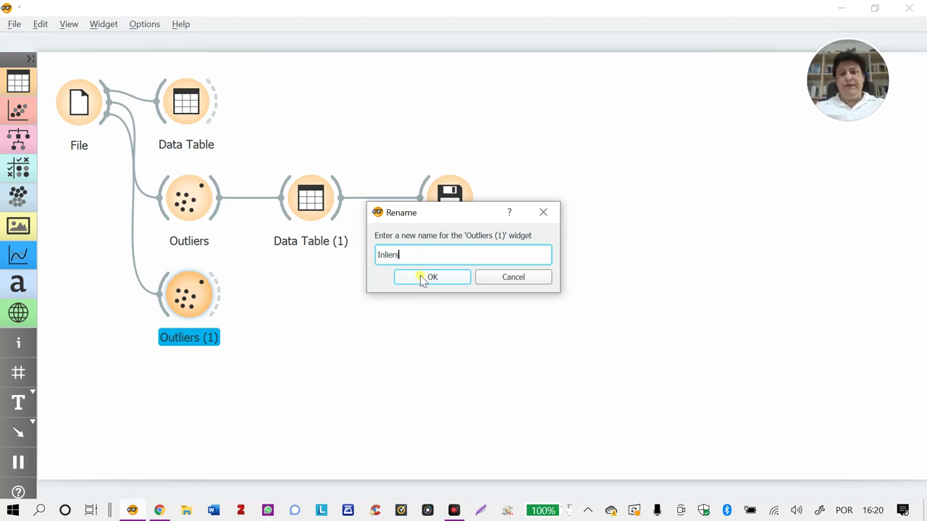
{"action": "left_click", "coordinate": [426, 281]}
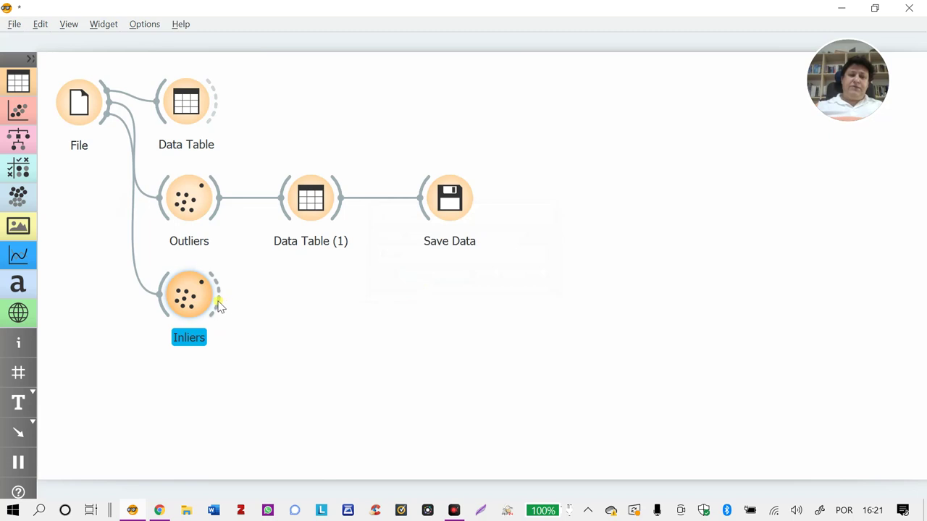
Add a Data Table fed by the Inliers widget's Inliers output and align it beside that widget
{"action": "left_click_drag", "start_coordinate": [219, 298], "coordinate": [276, 306]}
{"action": "left_click", "coordinate": [321, 102]}
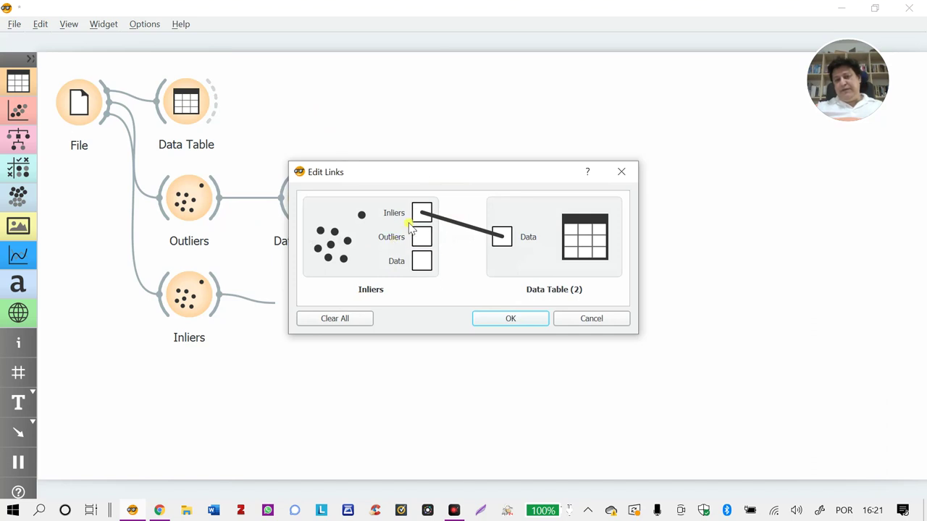
{"action": "left_click_drag", "start_coordinate": [437, 215], "coordinate": [520, 245]}
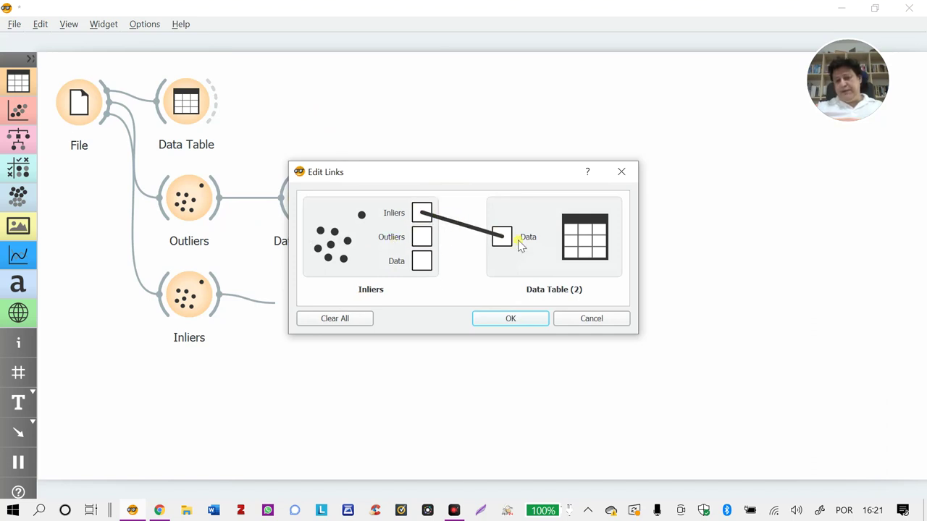
{"action": "left_click", "coordinate": [539, 318]}
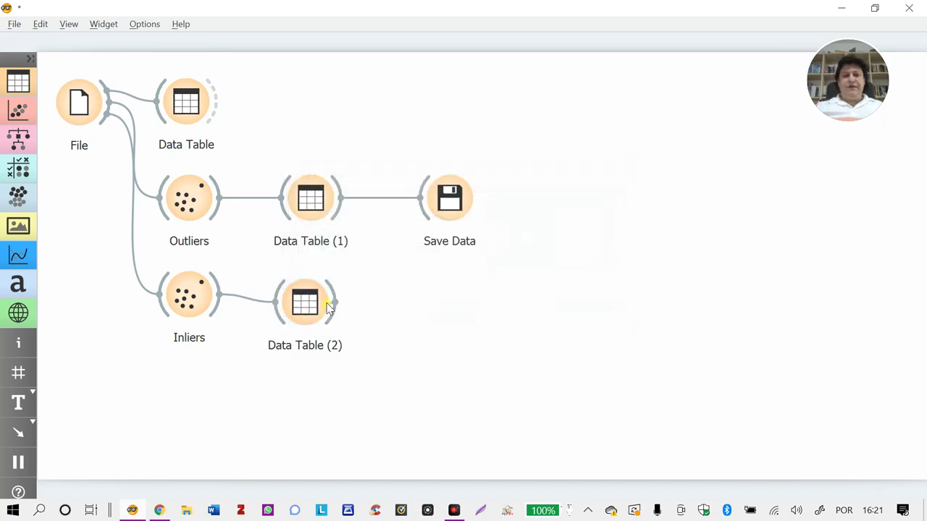
{"action": "left_click_drag", "start_coordinate": [328, 307], "coordinate": [336, 302]}
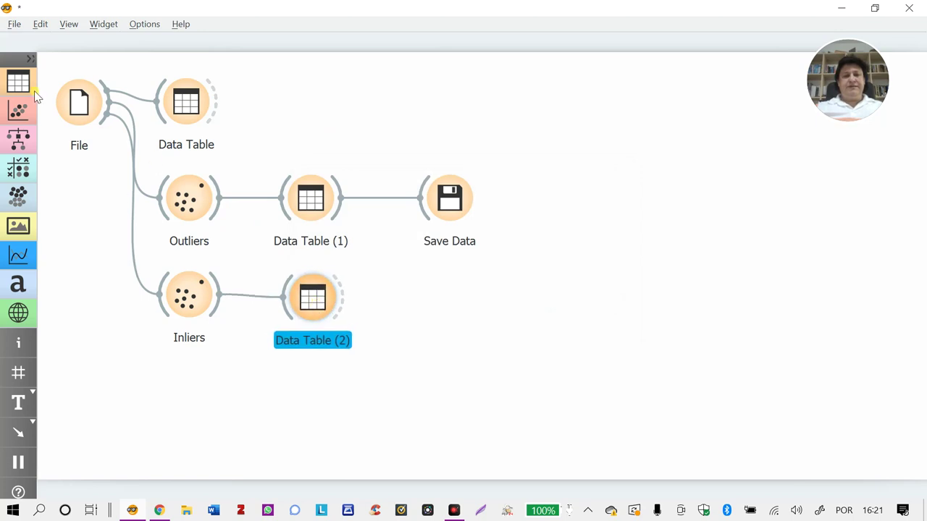
Check the File widget's instance count and examine the inlier Data Table sorted by ascending temperatura_media through its last rows
{"action": "double_click", "coordinate": [79, 103]}
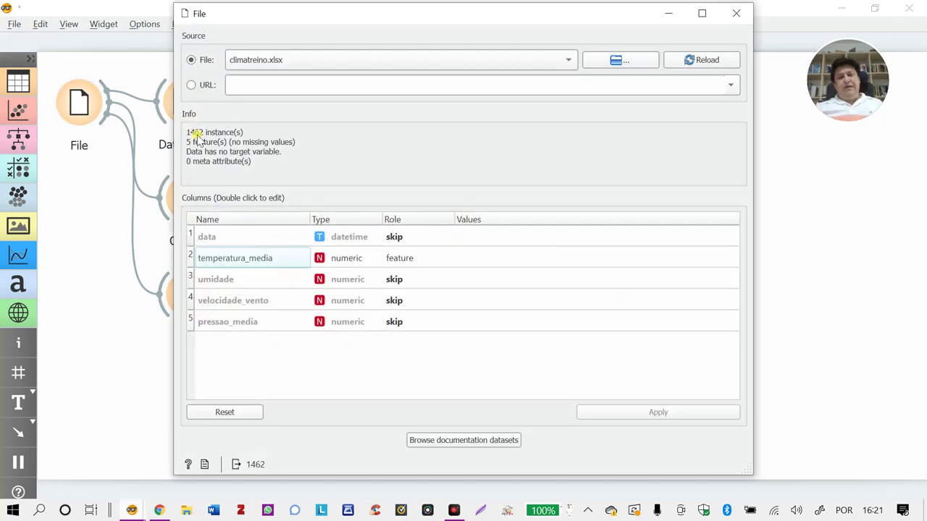
{"action": "left_click", "coordinate": [735, 15]}
{"action": "double_click", "coordinate": [321, 310]}
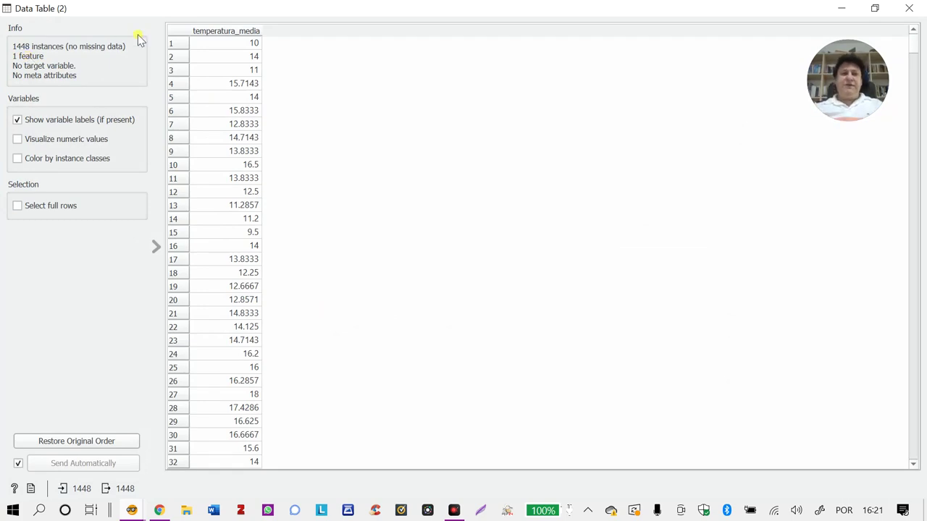
{"action": "left_click", "coordinate": [217, 33]}
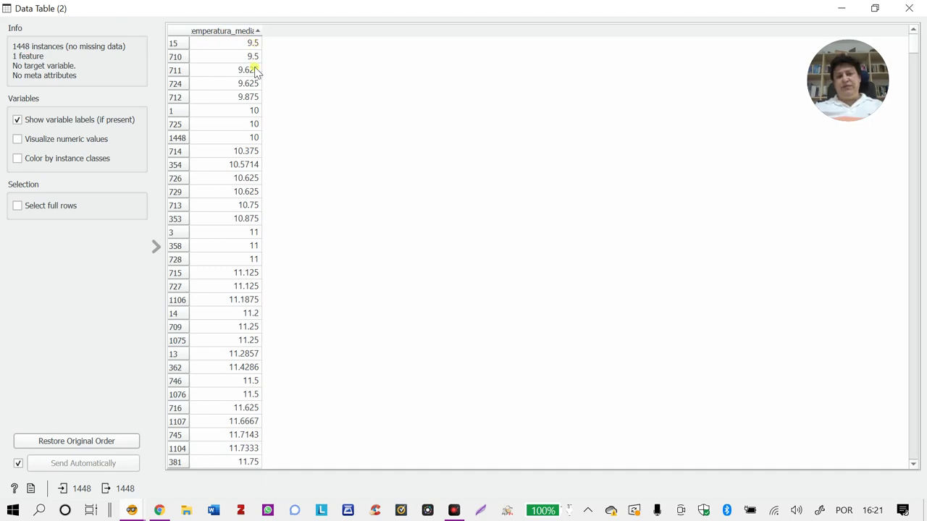
{"action": "left_click_drag", "start_coordinate": [915, 50], "coordinate": [924, 500]}
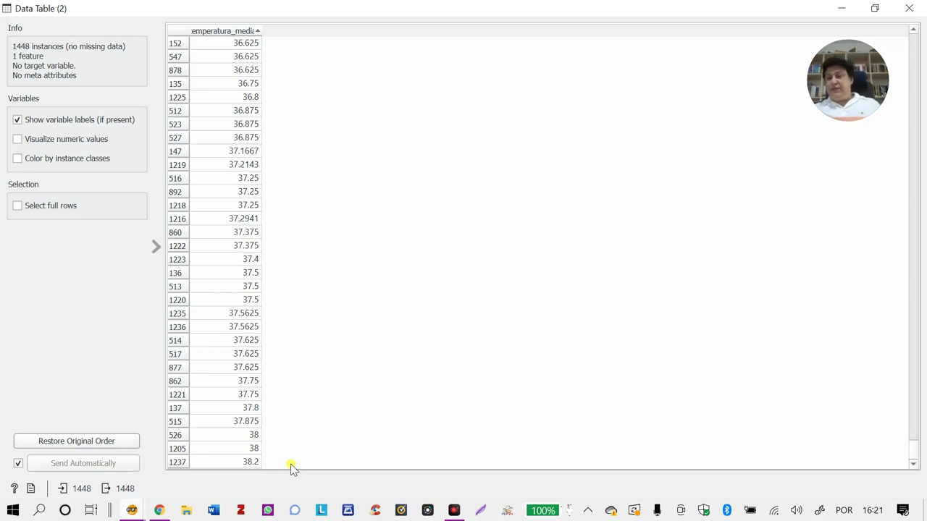
{"action": "left_click", "coordinate": [909, 8]}
Open the original Outliers widget's settings
{"action": "double_click", "coordinate": [190, 199]}
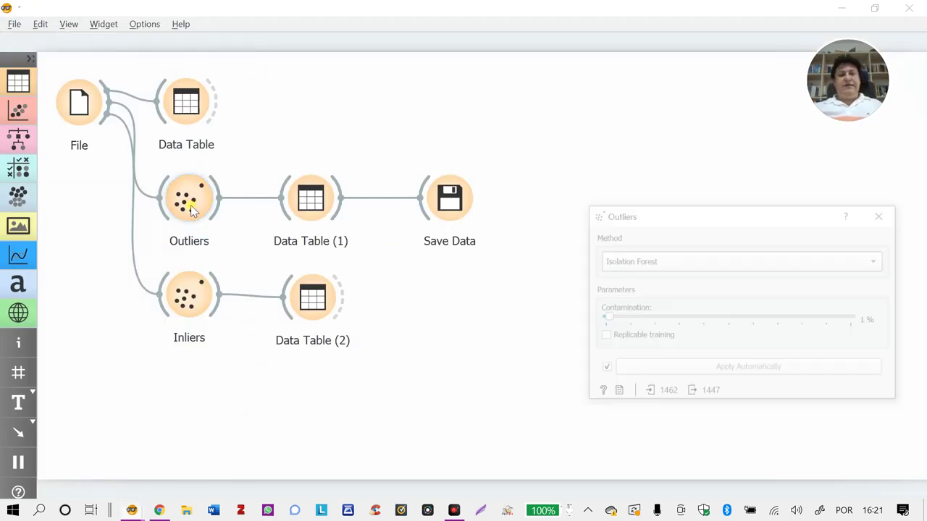